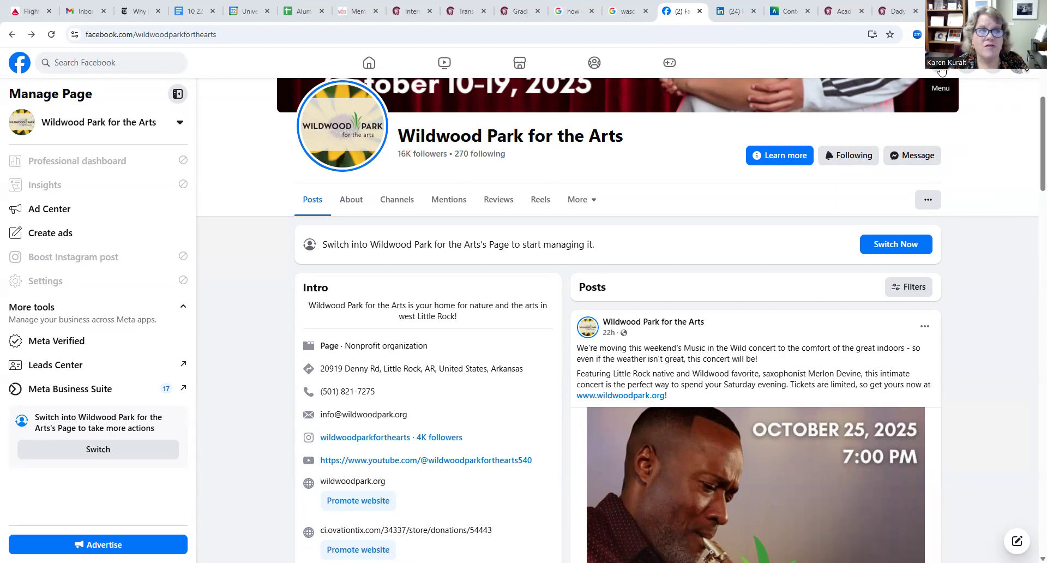
- Start creating a new Facebook Page and name it University Avenue Sandbox
click(942, 70)
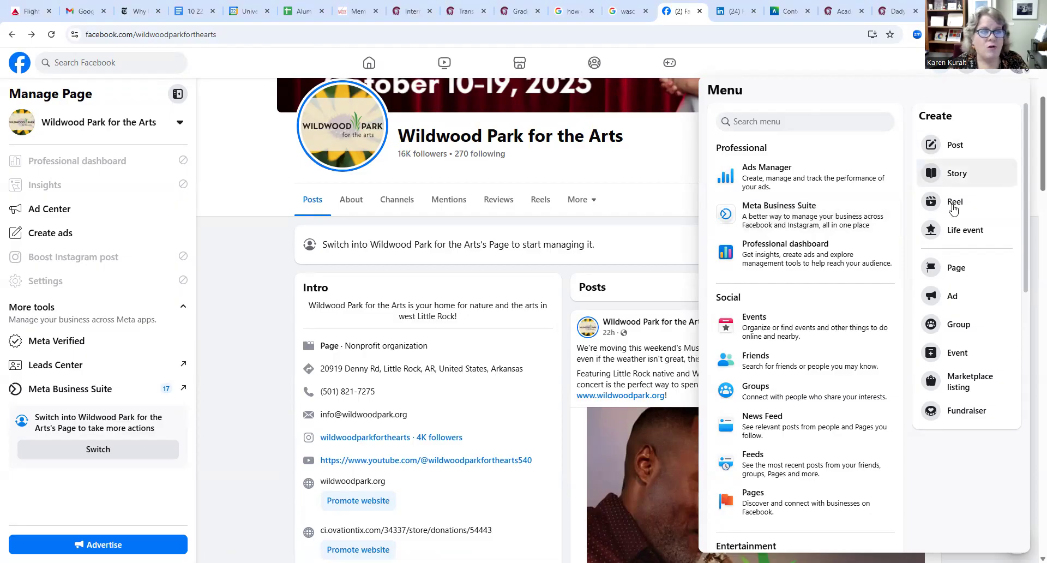
click(972, 277)
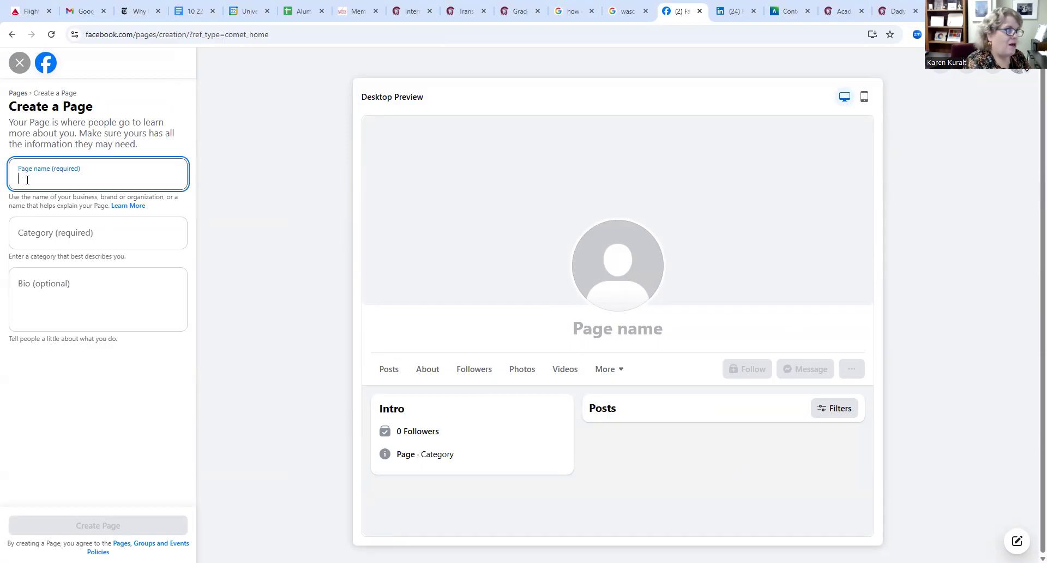
text(University Avenue Sandbox)
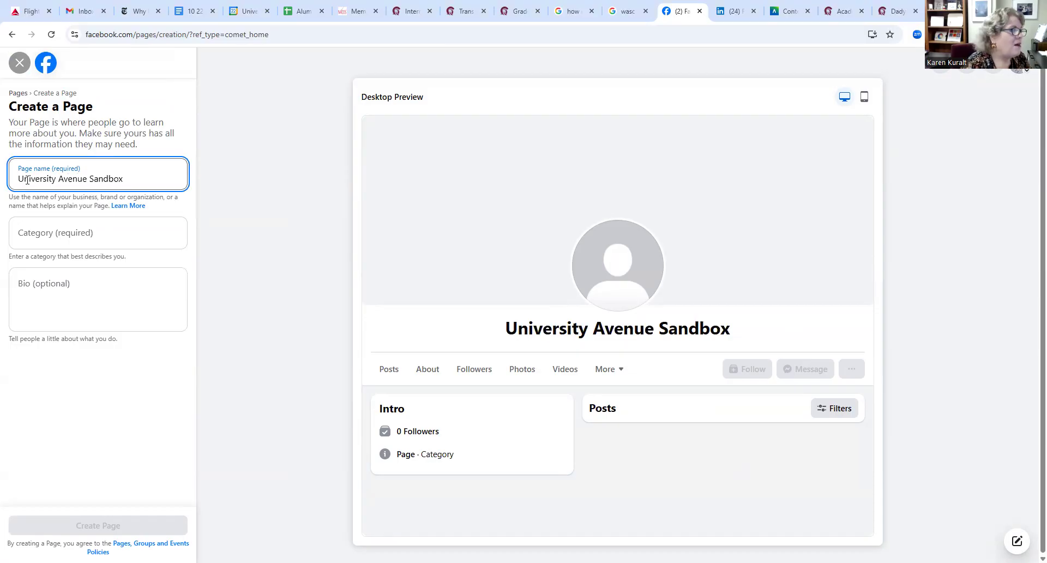
click(33, 235)
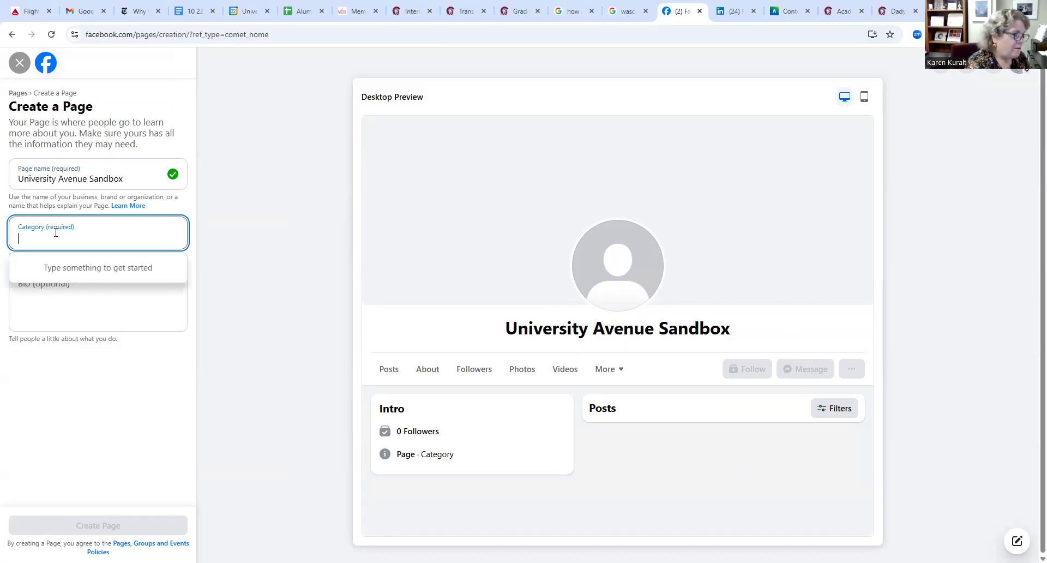
text(exper)
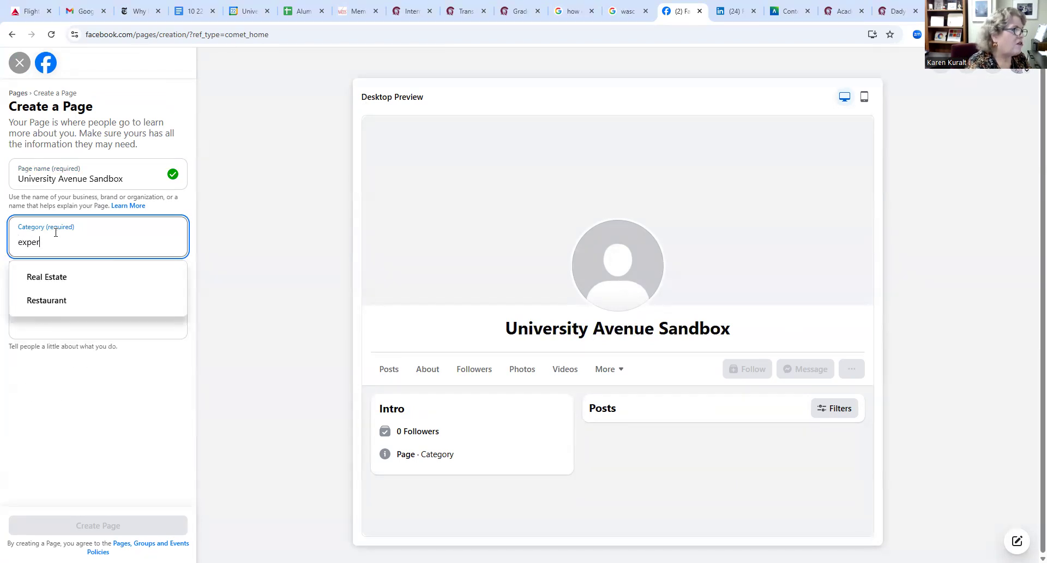
key(BackSpace)
key(BackSpace)
key(BackSpace)
key(BackSpace)
key(BackSpace)
text(j)
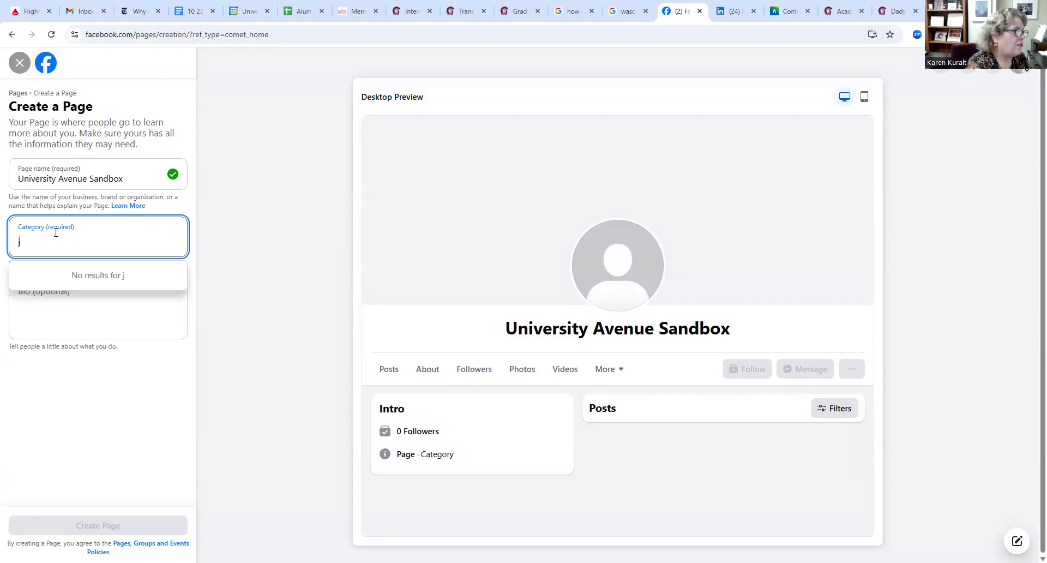
text(ust for fun)
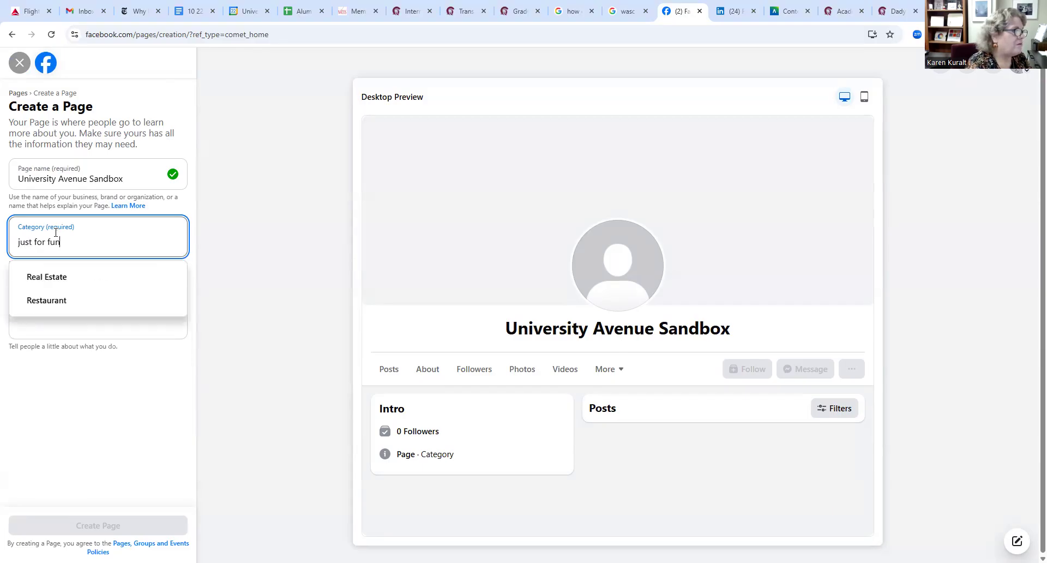
key(BackSpace)
key(BackSpace)
key(BackSpace)
key(BackSpace)
key(BackSpace)
key(BackSpace)
key(BackSpace)
key(BackSpace)
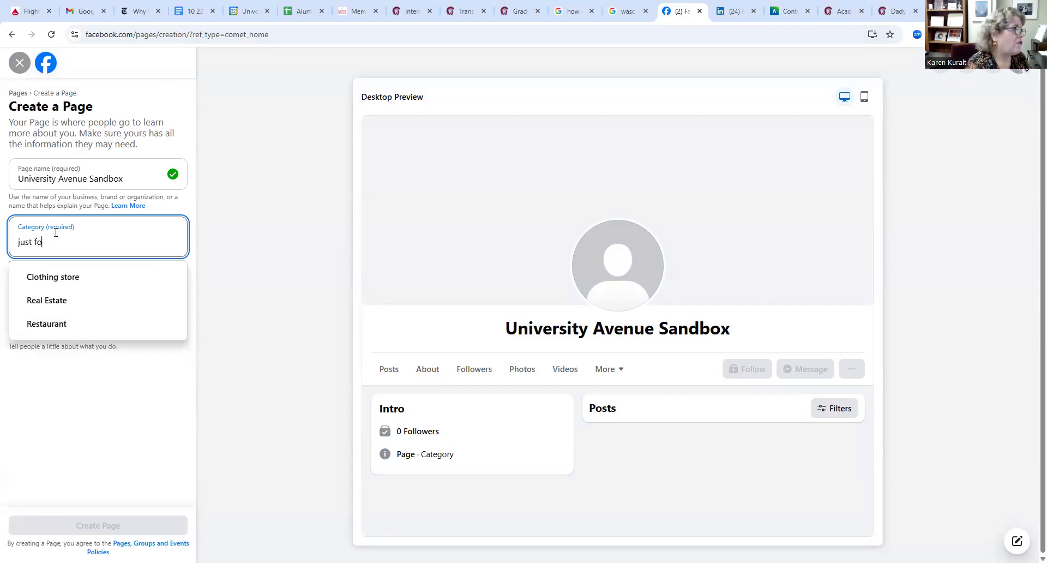
key(BackSpace)
key(BackSpace)
key(BackSpace)
key(BackSpace)
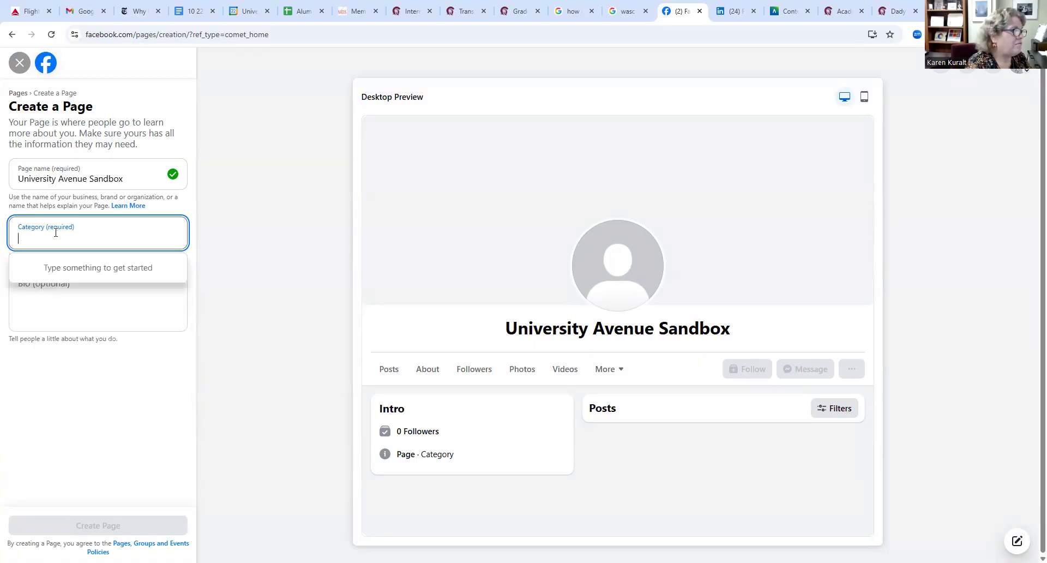
- Search the Page categories for education and choose Education website
text(education)
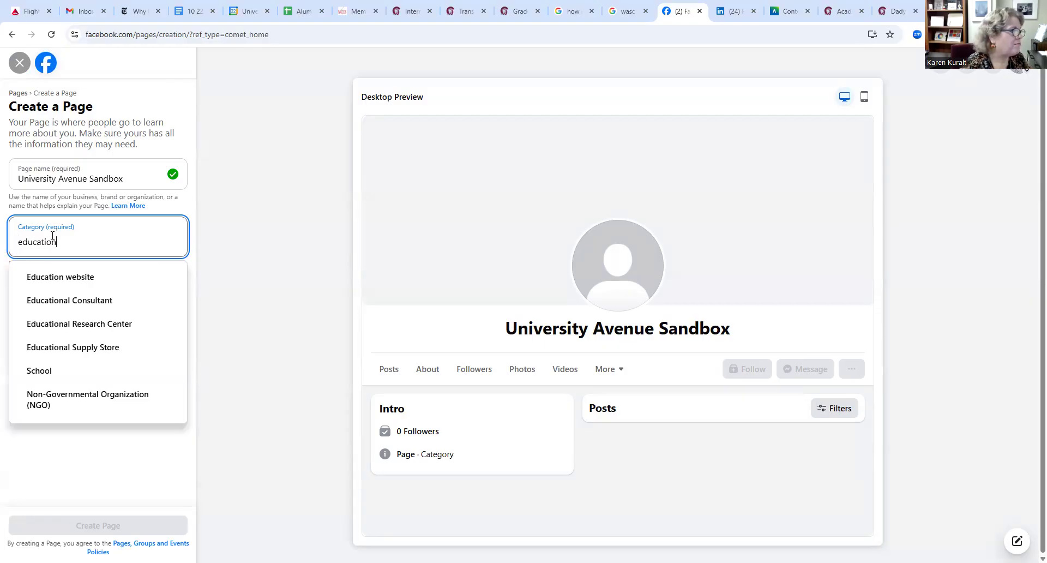
click(66, 284)
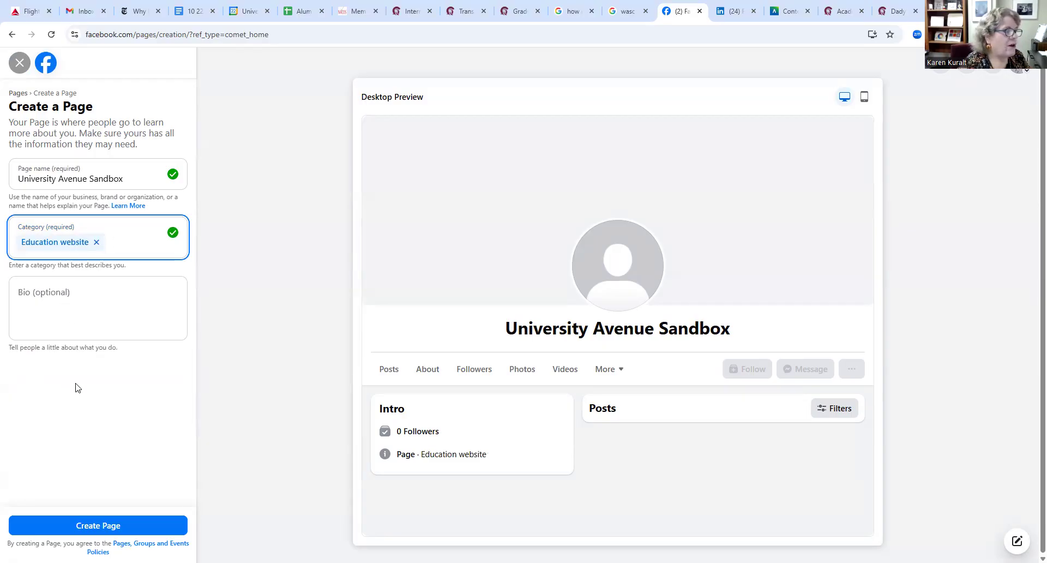
- Enter the bio "This is an experimental page for students in Writing for Social Media at UA Little Rock." and create the Page
click(31, 297)
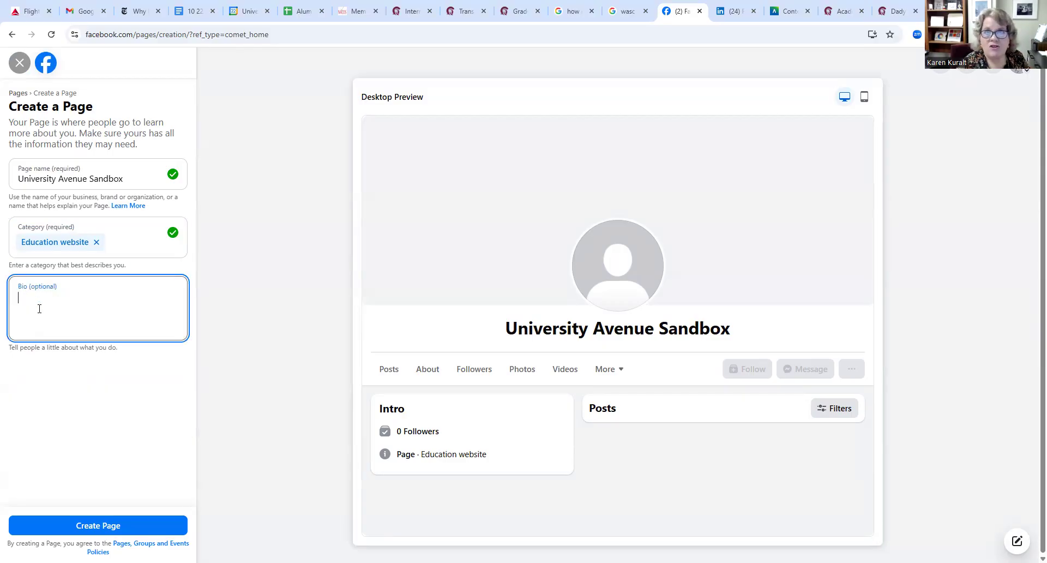
text(This is )
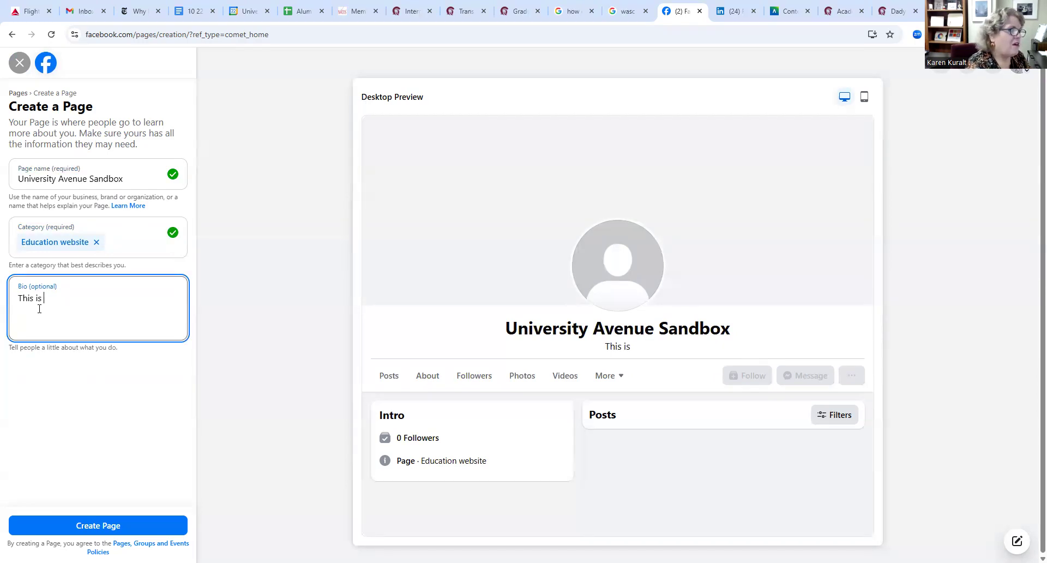
text(an experimental)
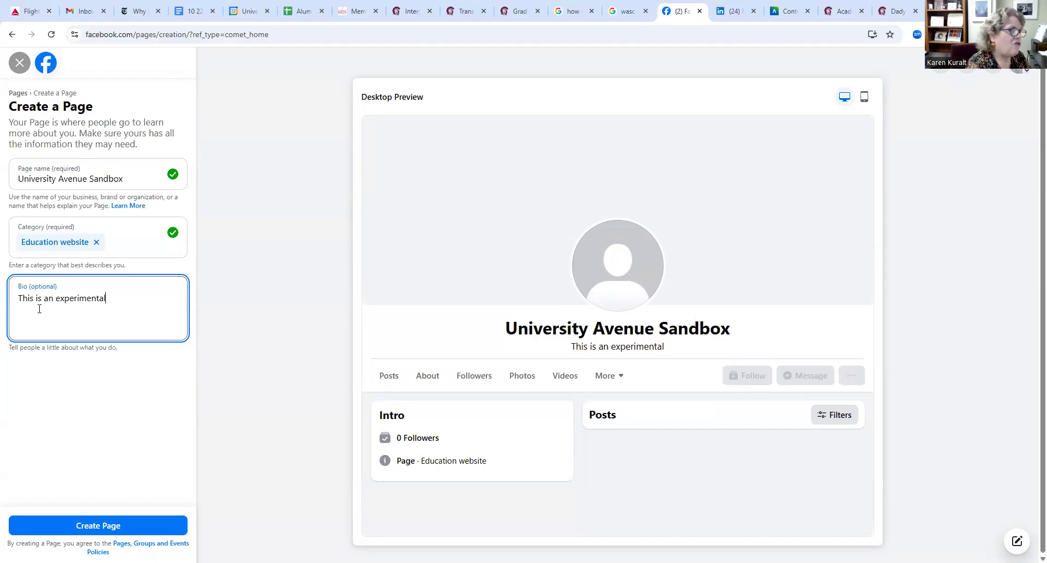
text( page for d)
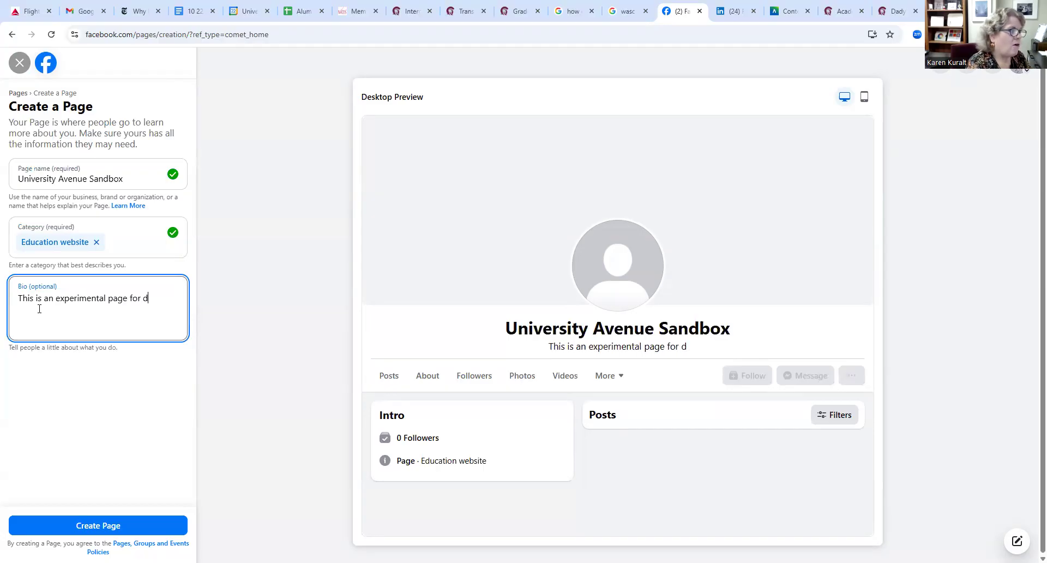
key(BackSpace)
text(students i)
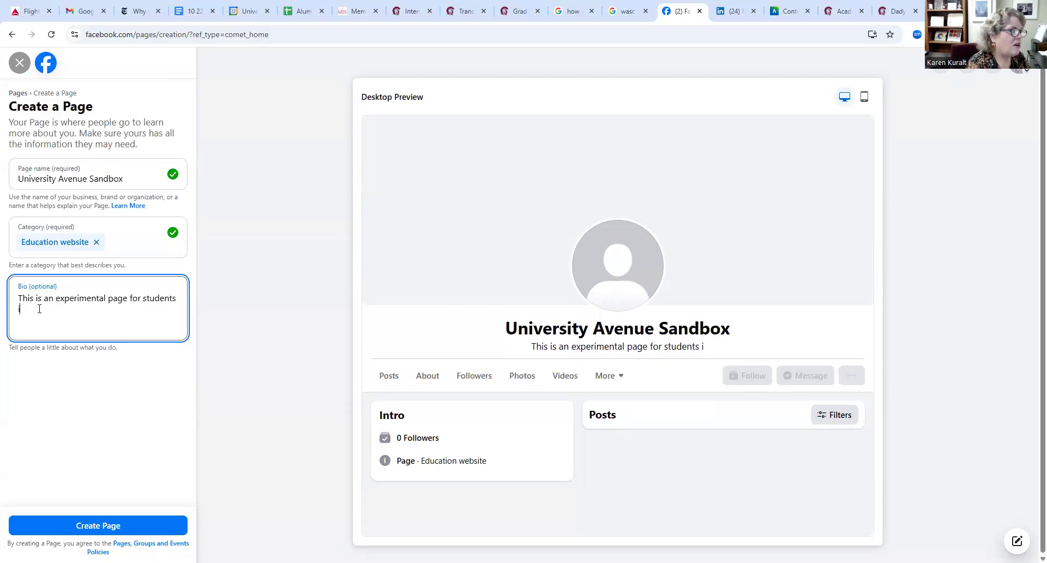
text(n Writing )
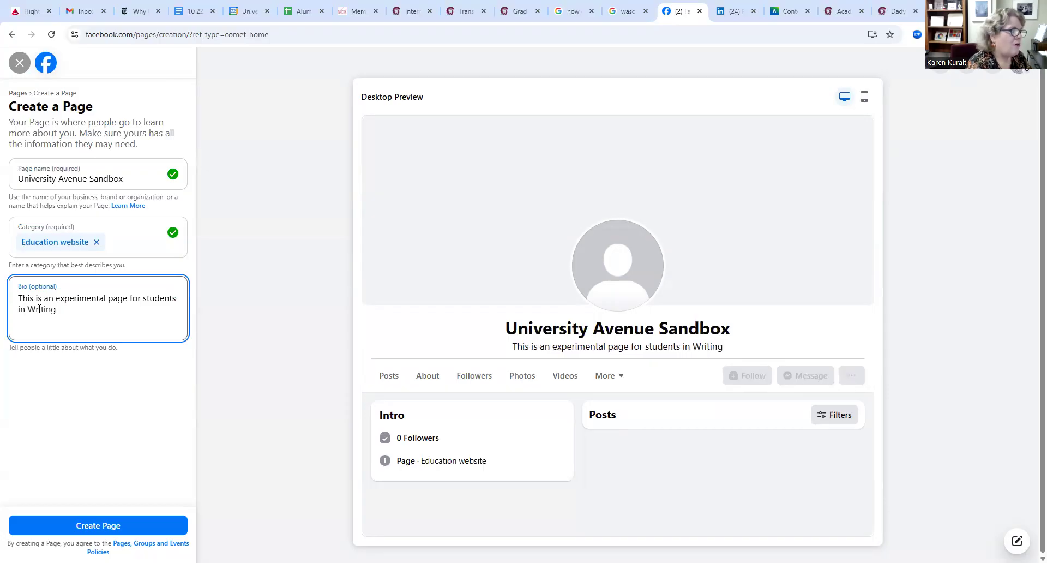
text(for Social )
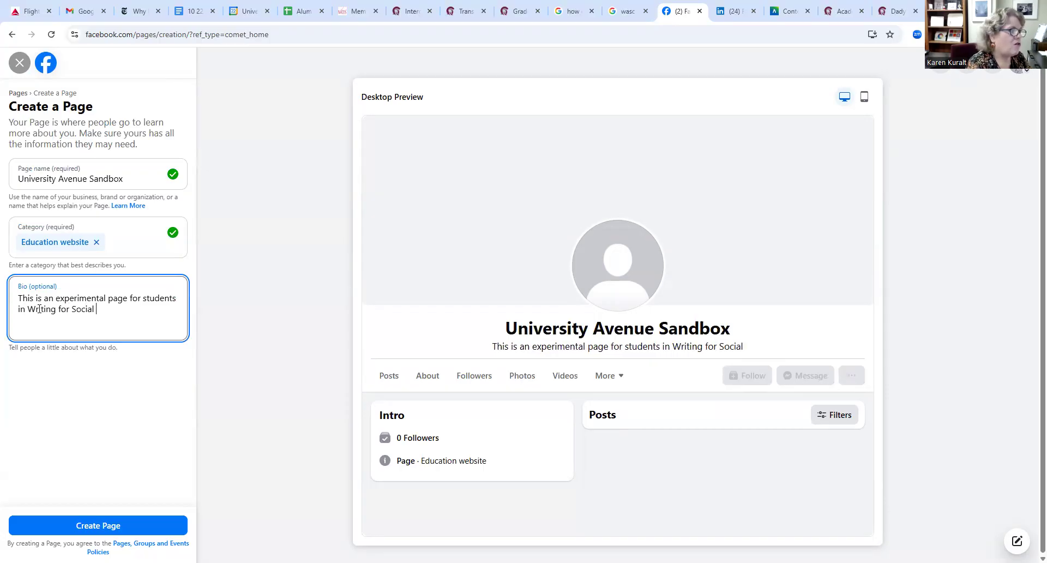
text(Media at UA Little Rock.)
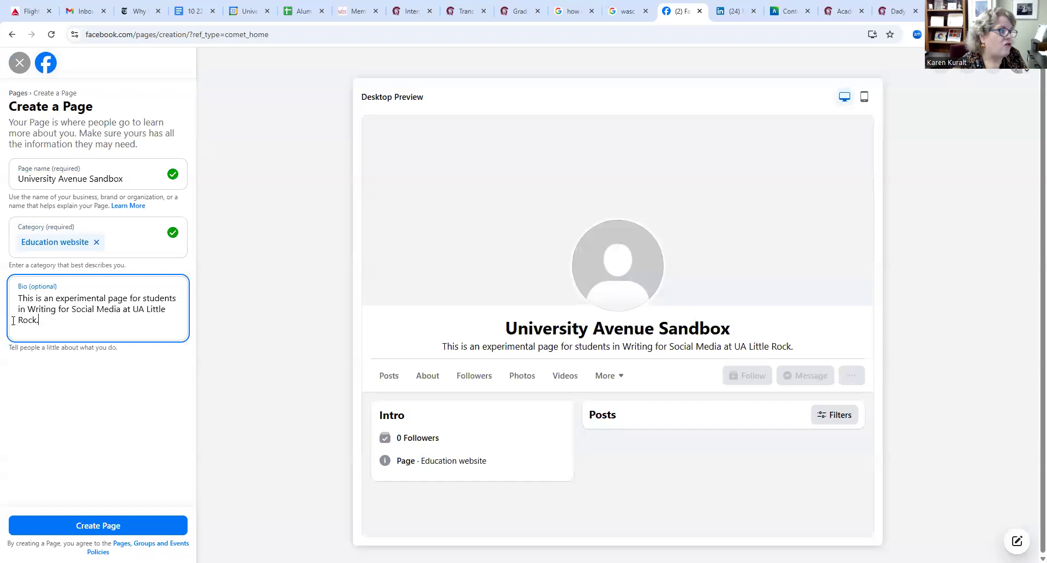
click(105, 527)
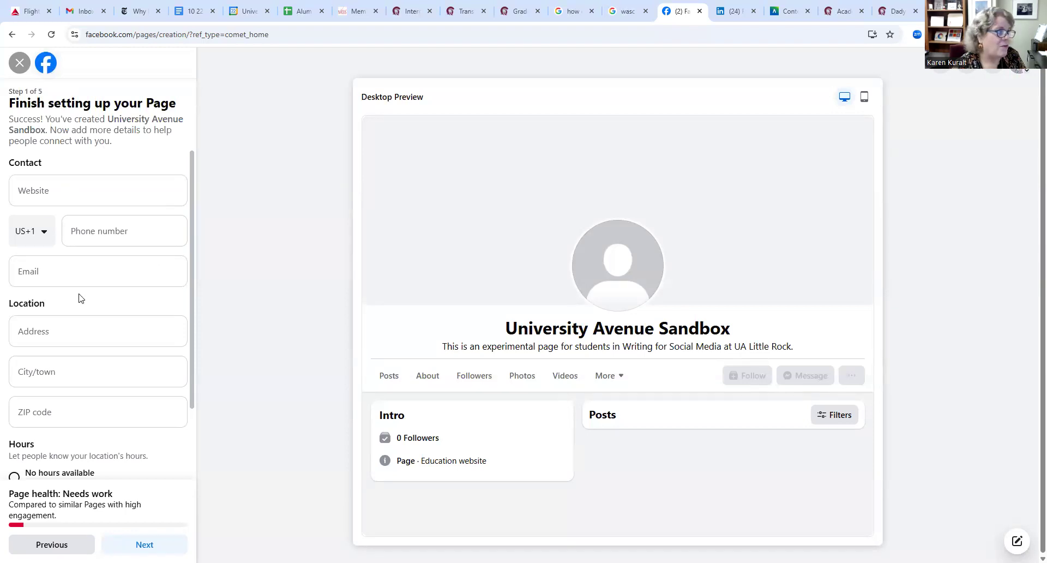
- Finish the Page setup without adding contact details, pictures, WhatsApp or invited friends, keeping the default notification settings
scroll(77, 297, down, 2)
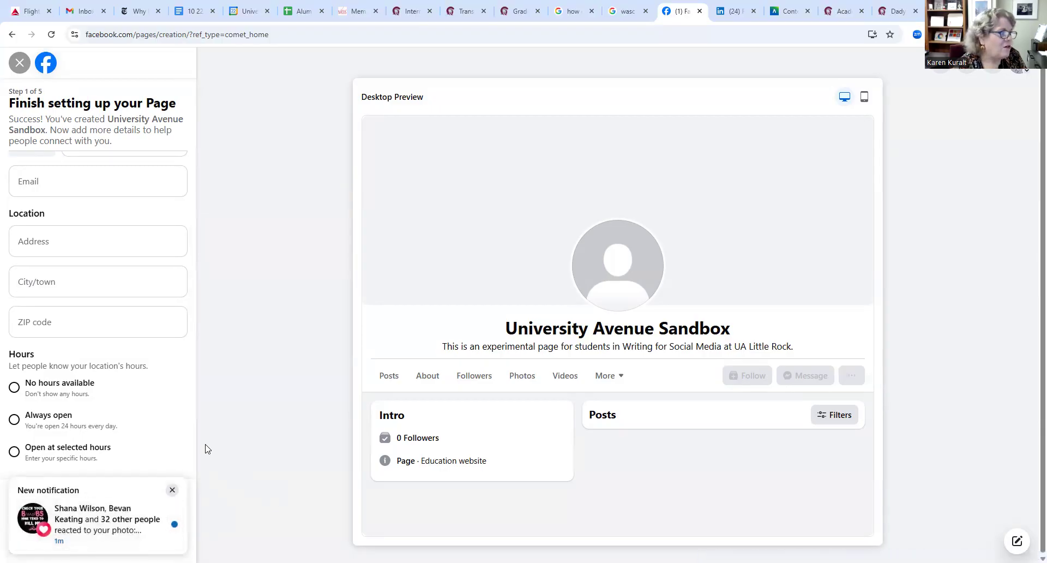
click(172, 489)
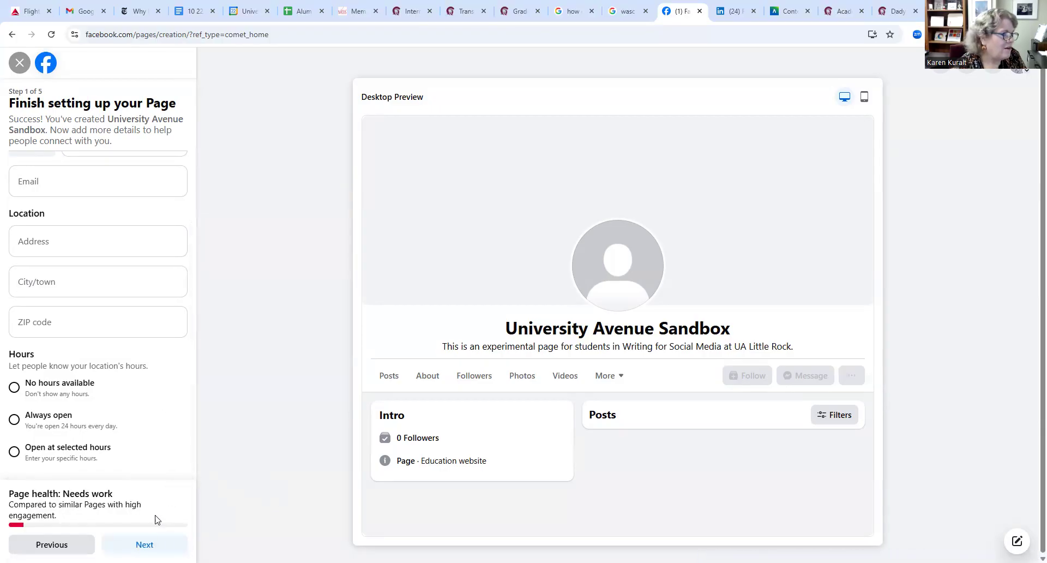
click(145, 544)
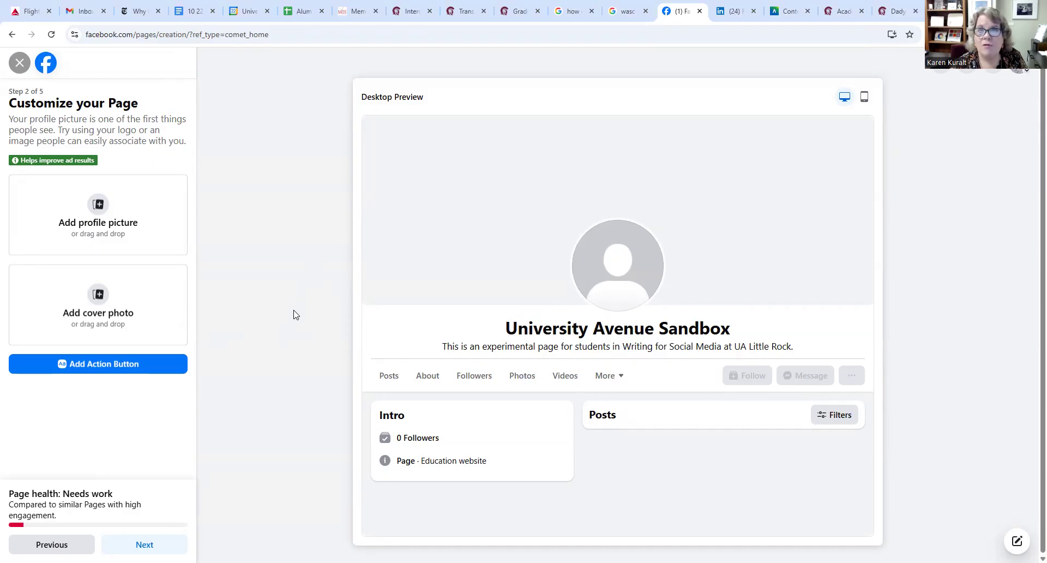
click(144, 544)
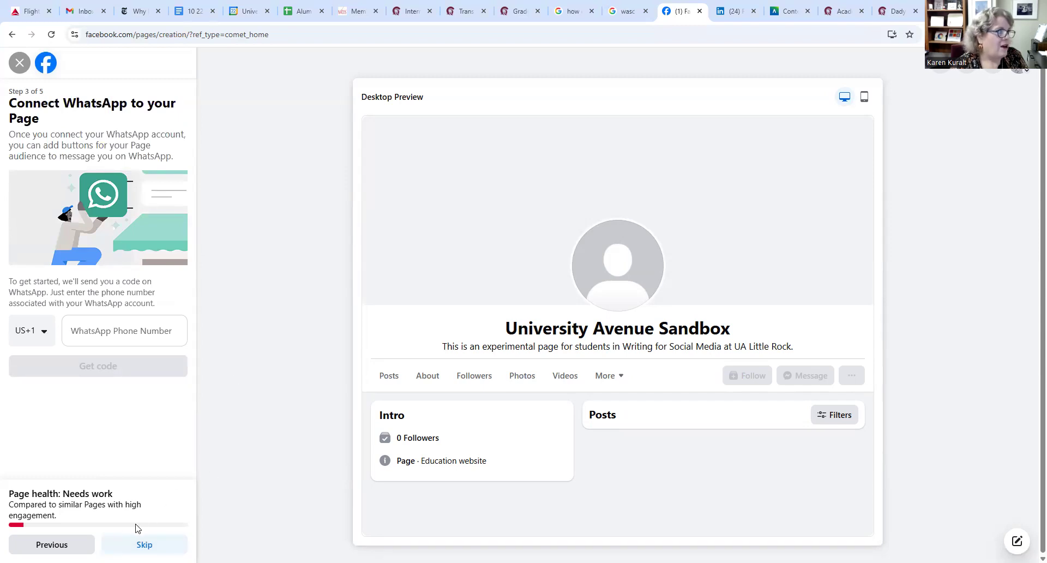
click(145, 544)
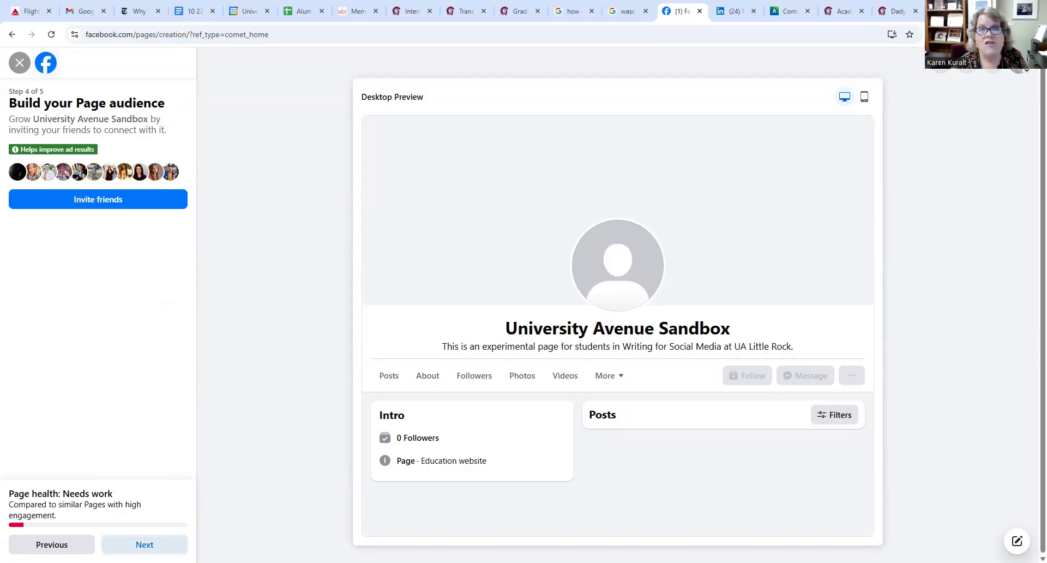
click(144, 544)
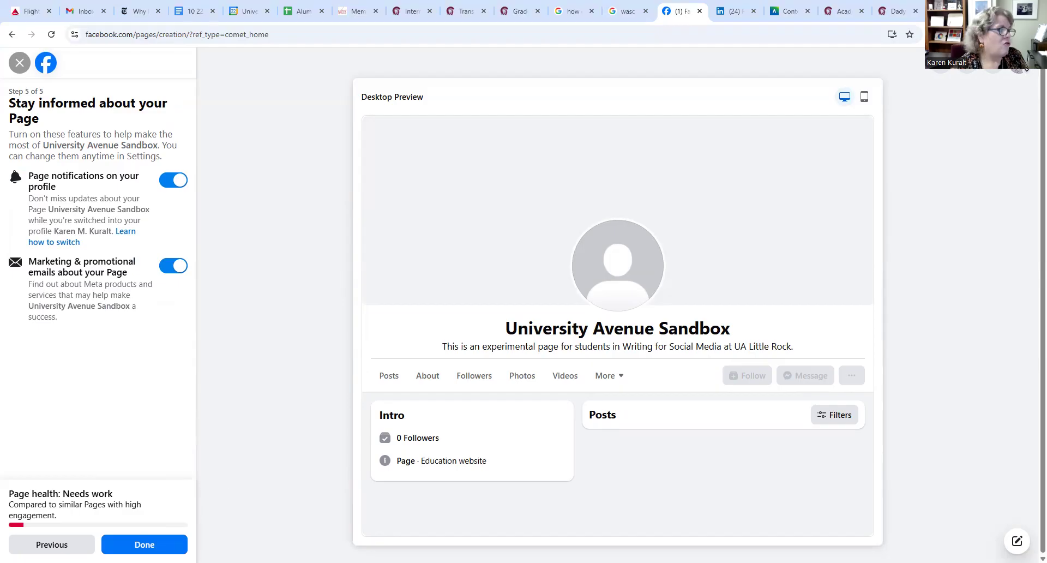
click(145, 544)
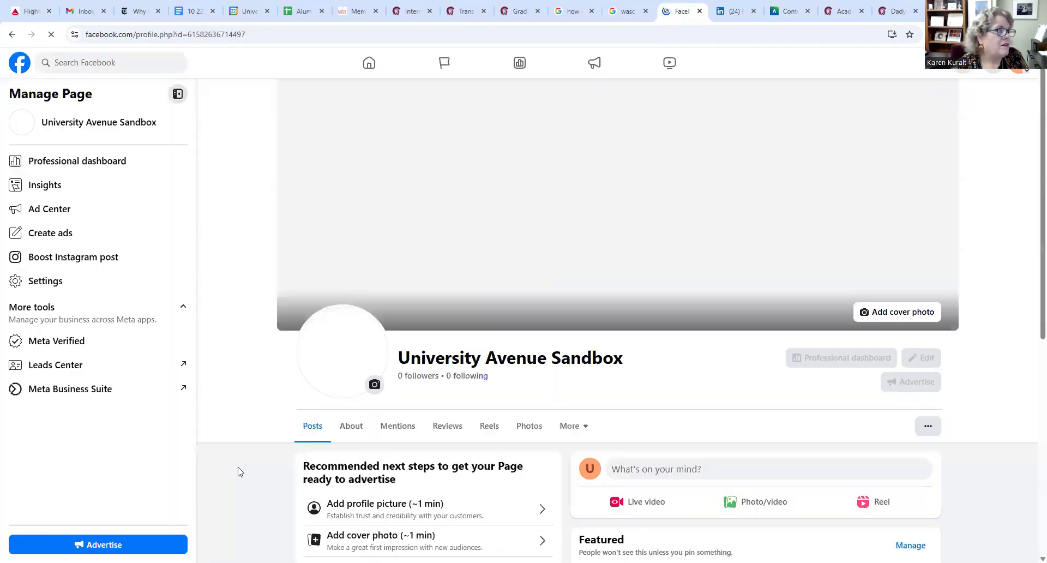
- Switch from the new Page to the personal profile and look over the Page from there
scroll(271, 424, down, 3)
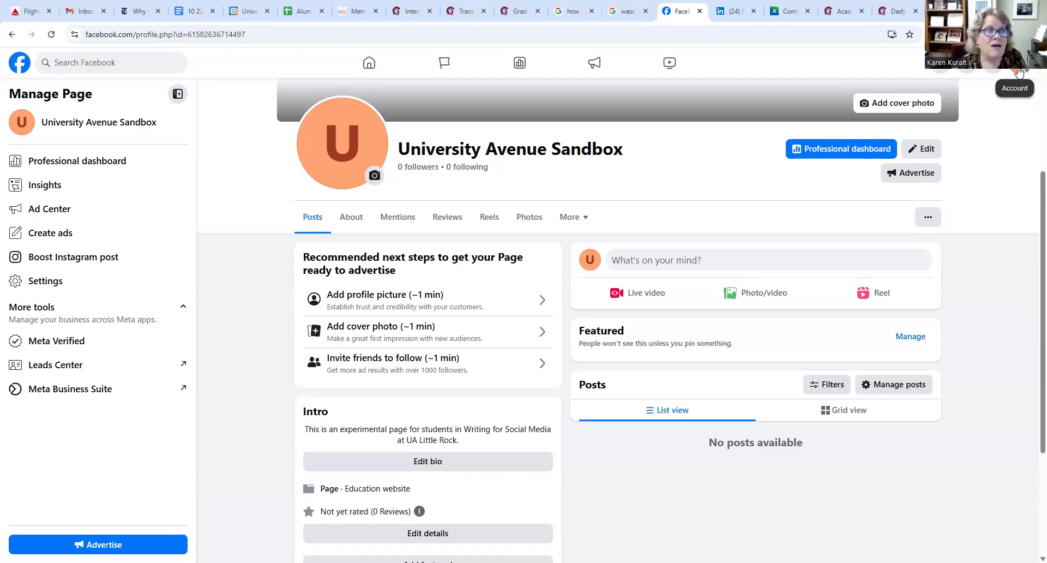
click(1018, 73)
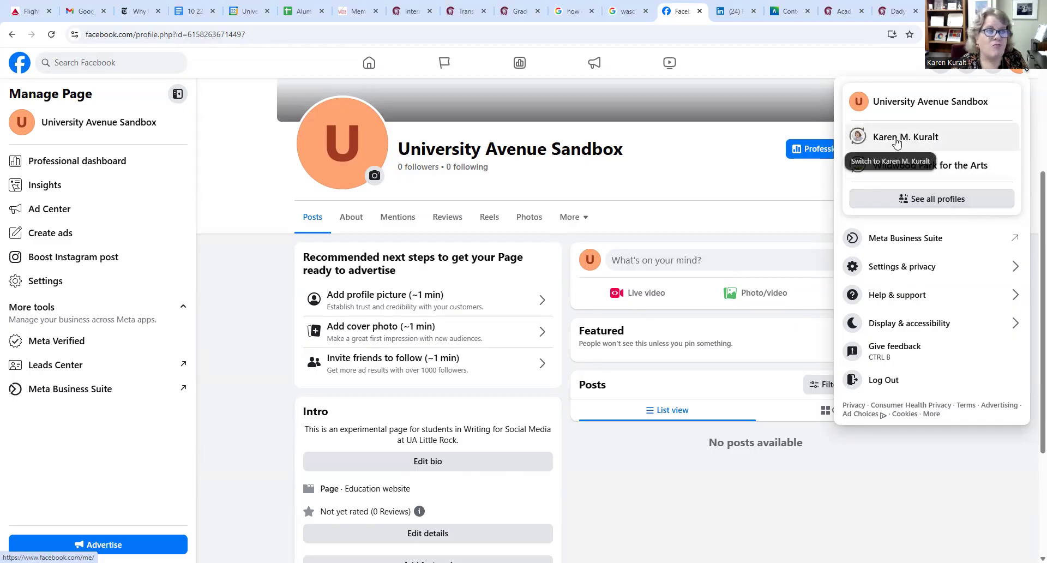
click(896, 139)
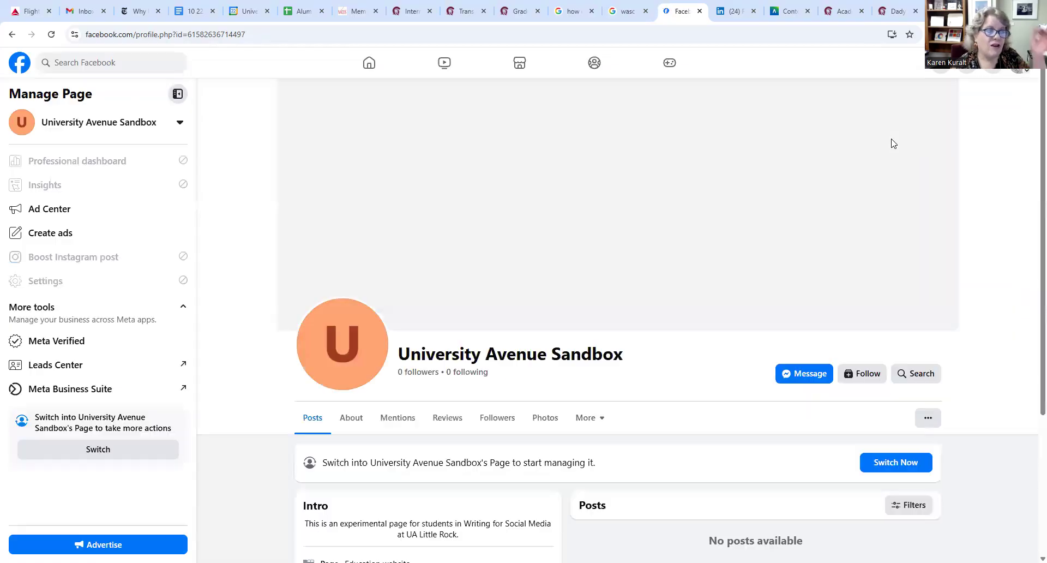
scroll(893, 143, down, 3)
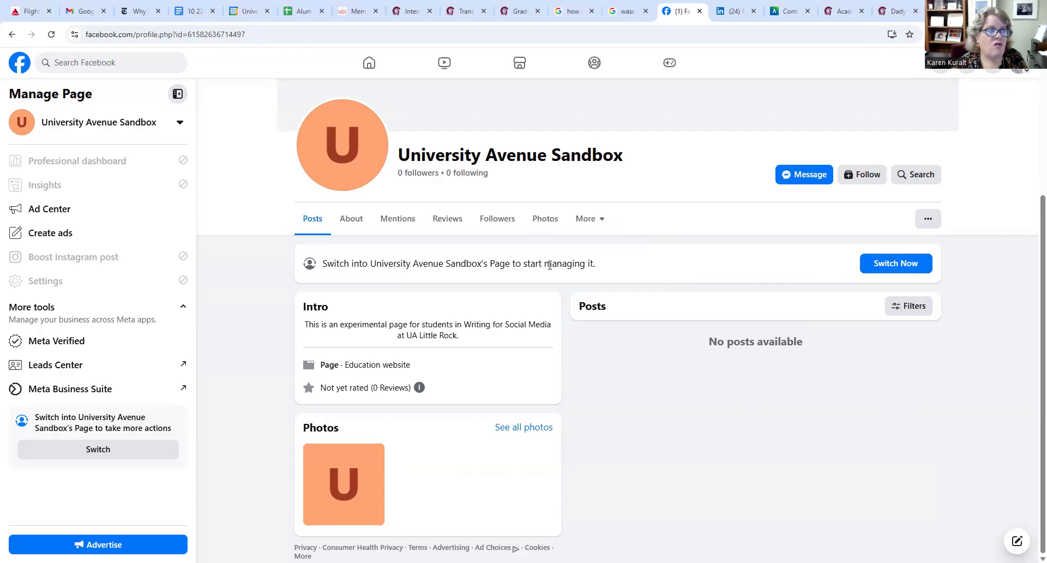
- Switch back into the University Avenue Sandbox Page and check which profiles the account can switch to
click(903, 271)
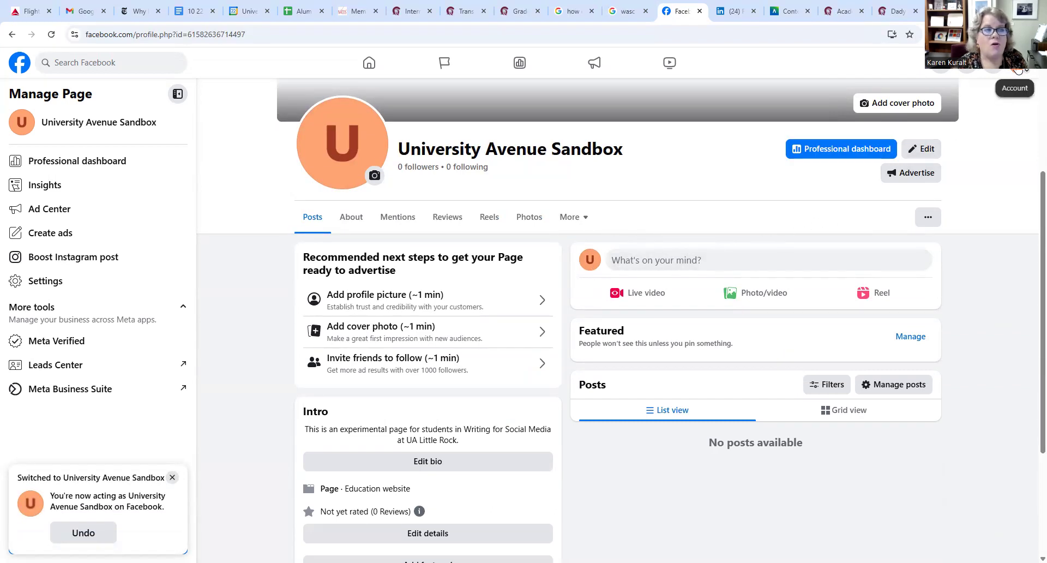
click(1018, 69)
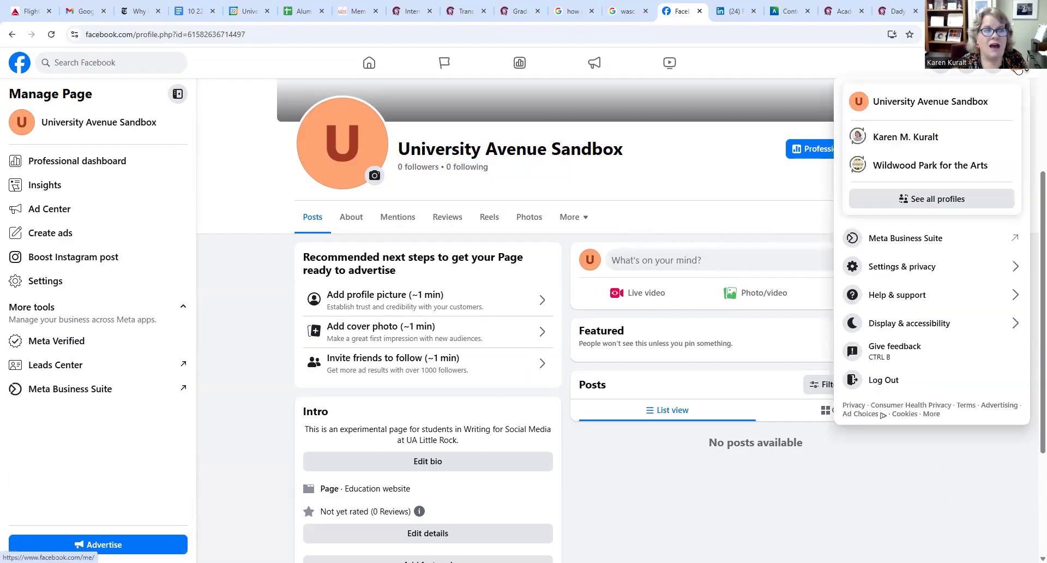
click(709, 199)
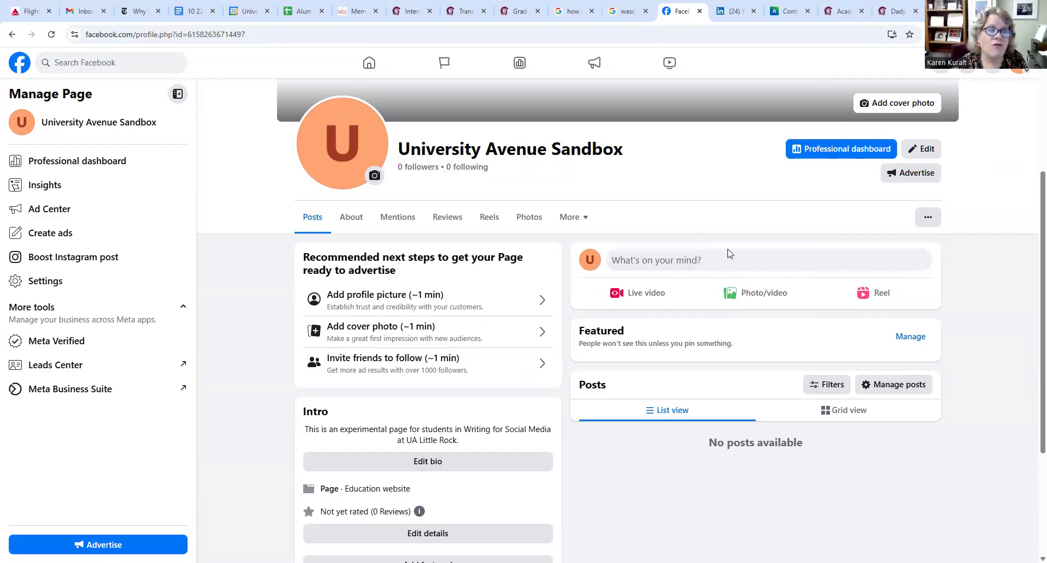
- Switch to LinkedIn and check where its business options offer creating a Company Page
click(733, 12)
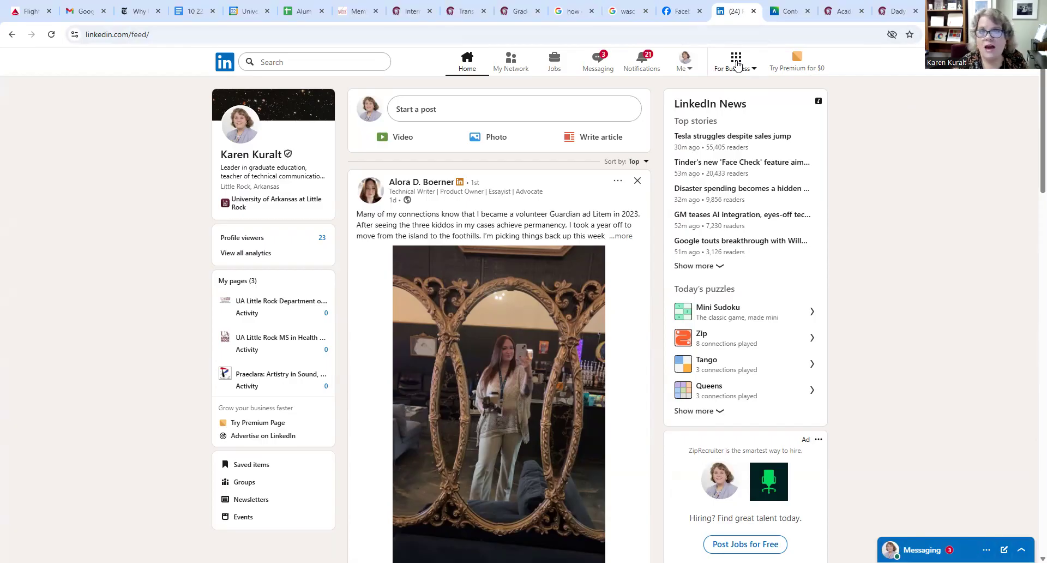
click(737, 64)
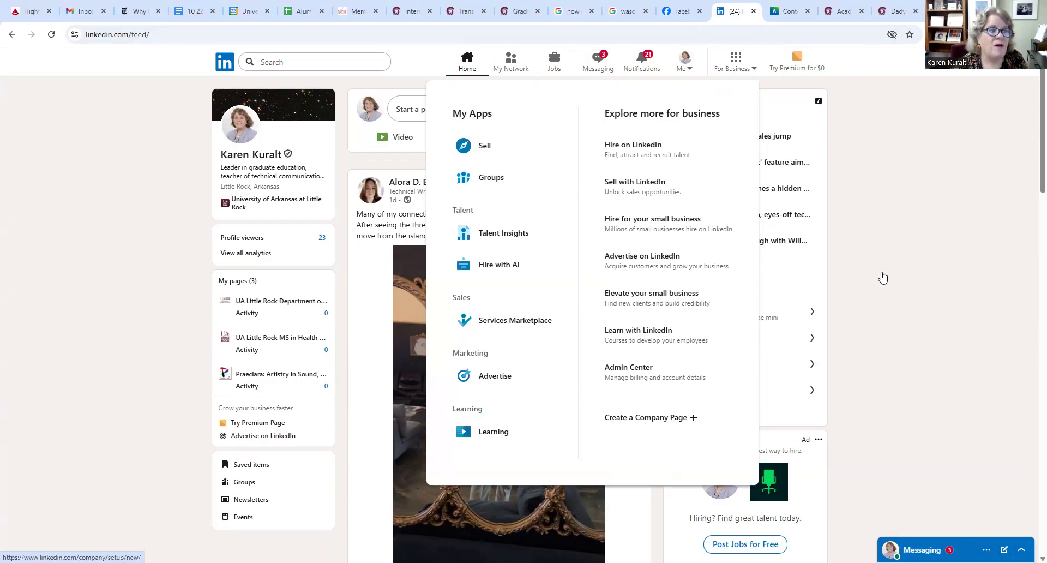
click(864, 276)
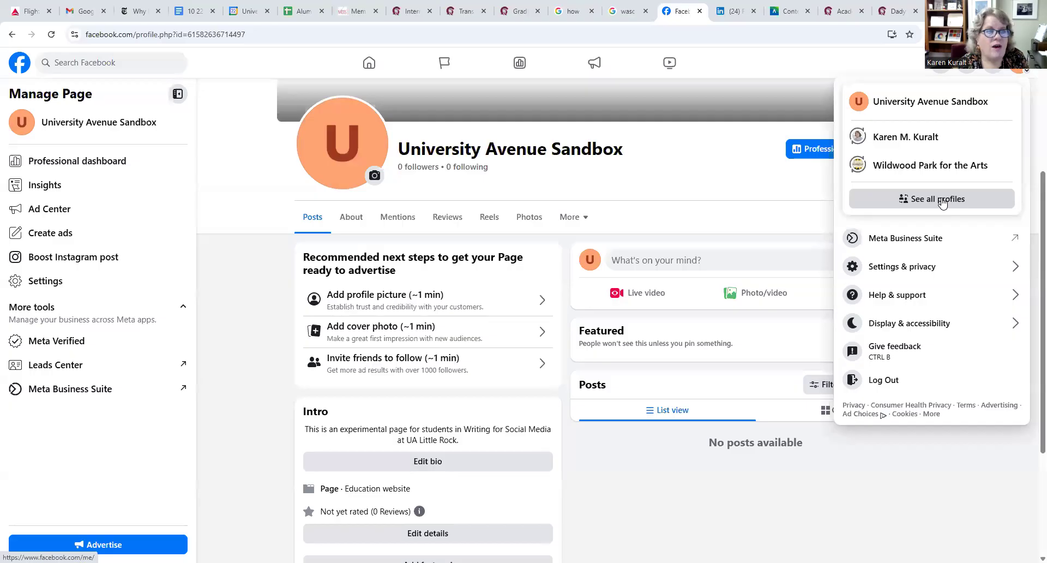
- Back on Facebook, switch from University Avenue Sandbox to the Denny Road Sandbox Page and open that Page
click(942, 199)
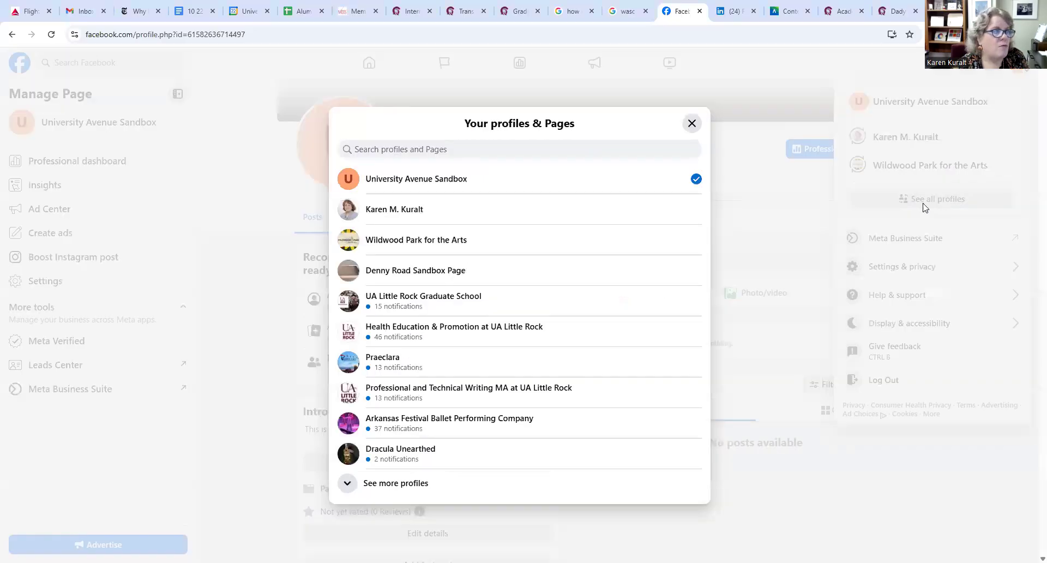
click(556, 271)
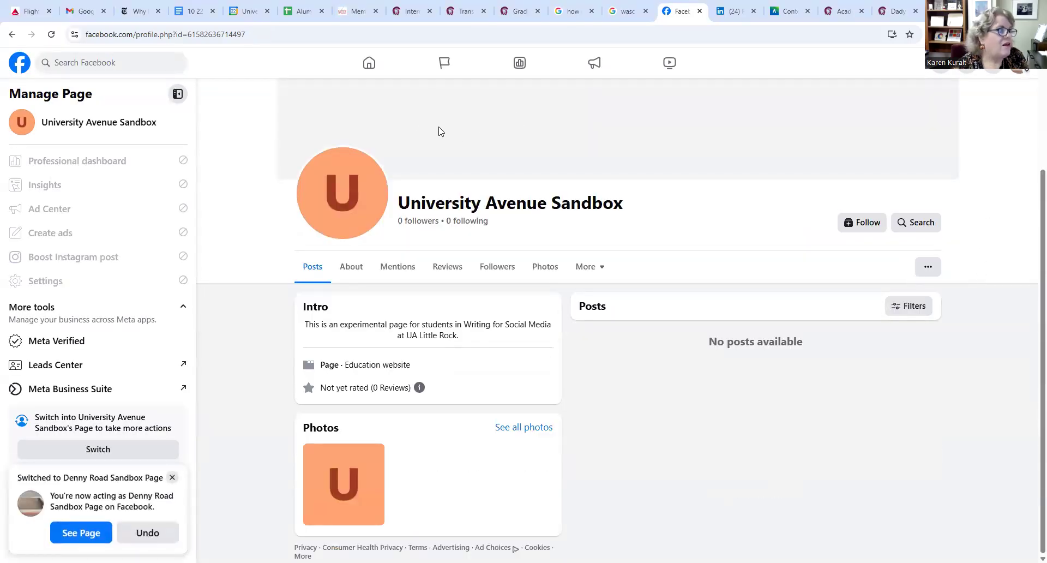
click(1019, 62)
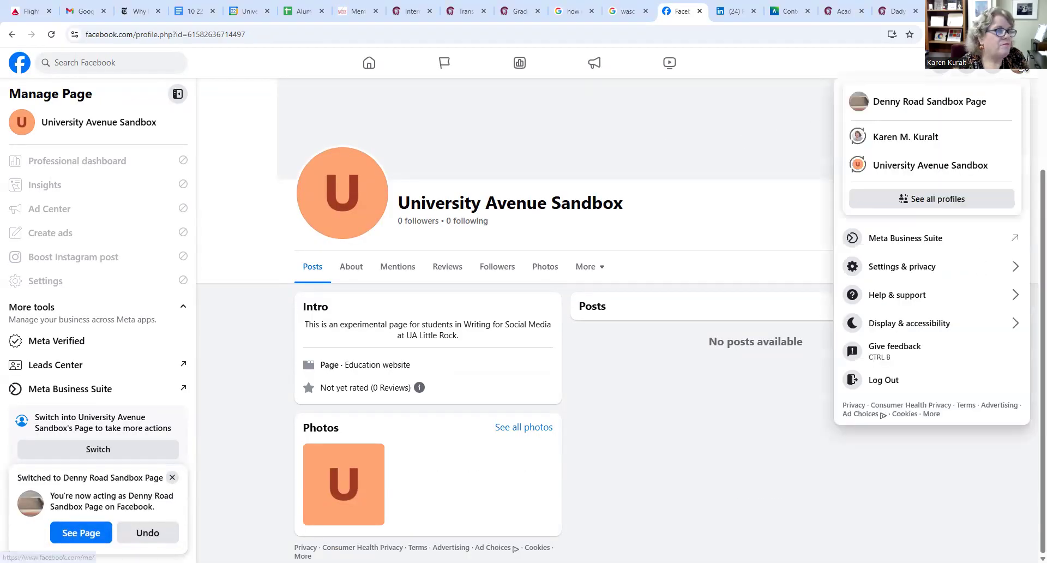
click(957, 105)
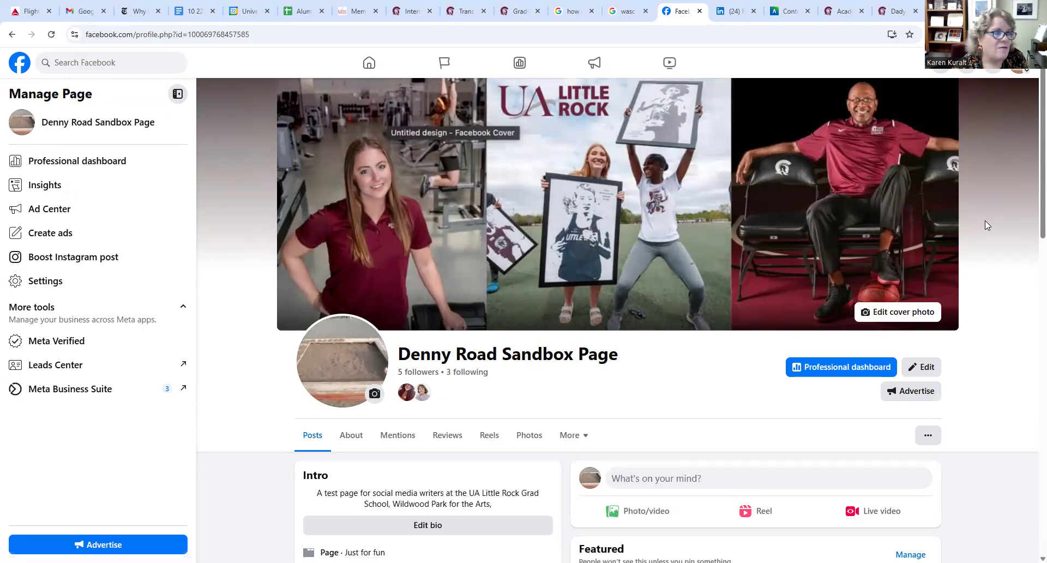
- Look through the graduate school posts on the Denny Road Sandbox Page and the feedback comments under them
scroll(985, 224, down, 8)
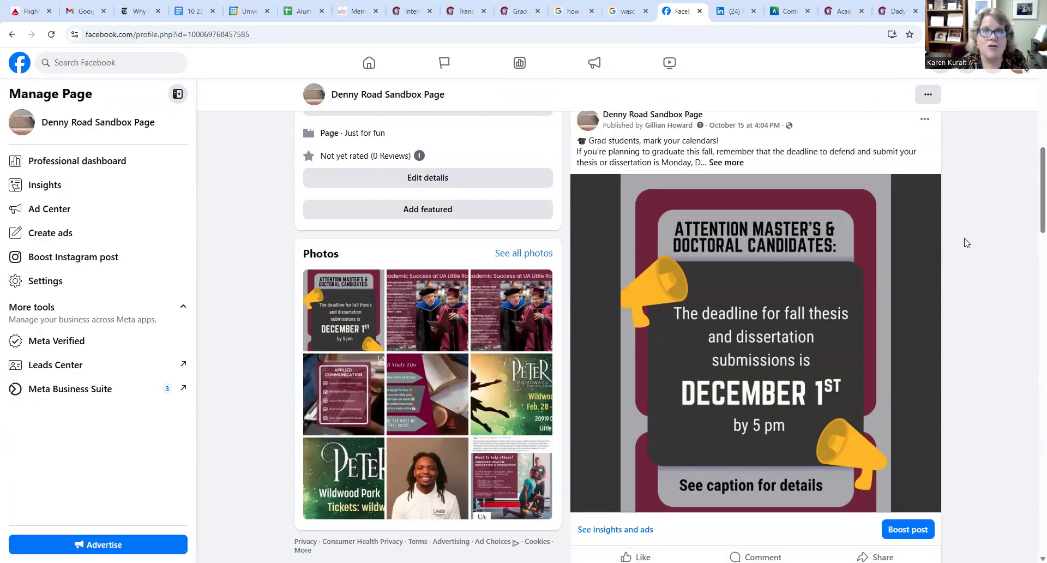
scroll(966, 243, down, 10)
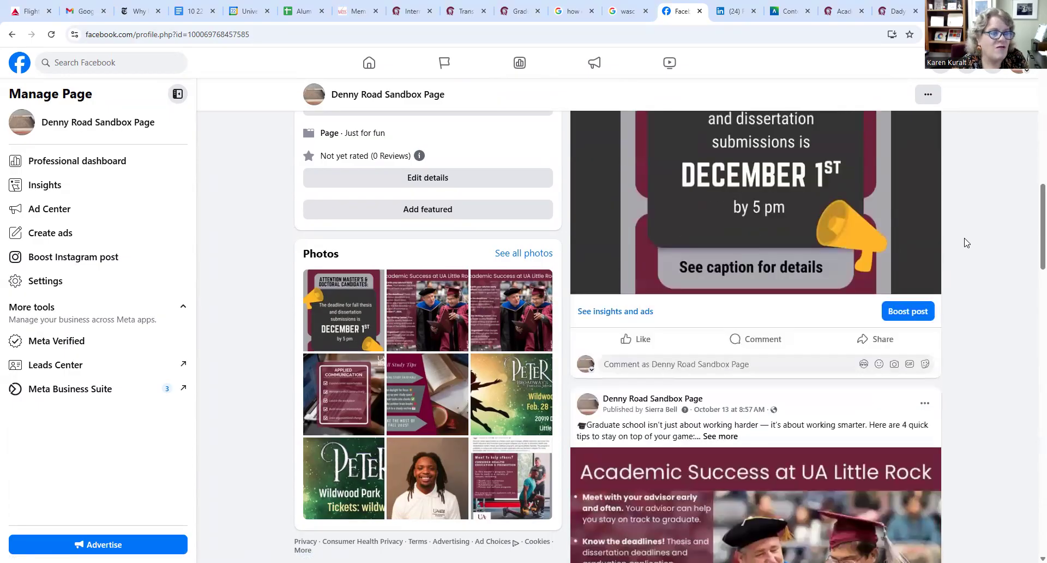
scroll(967, 242, down, 15)
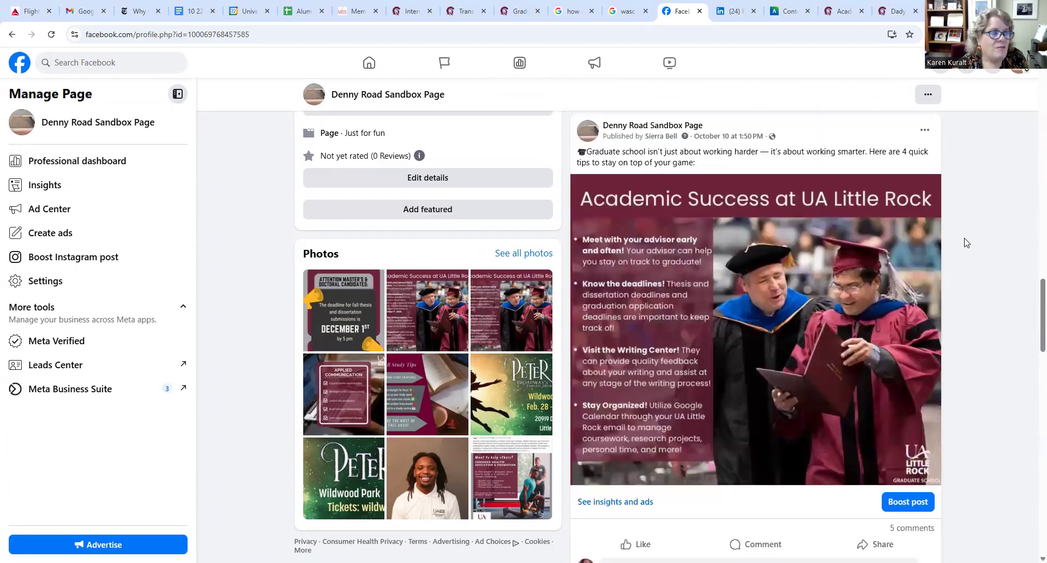
scroll(967, 243, up, 7)
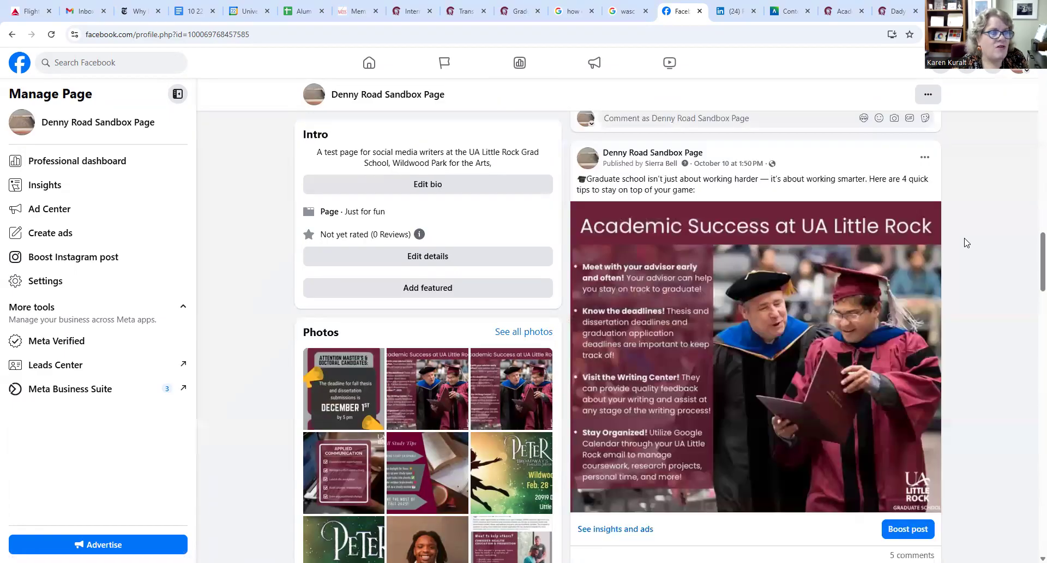
scroll(966, 242, up, 8)
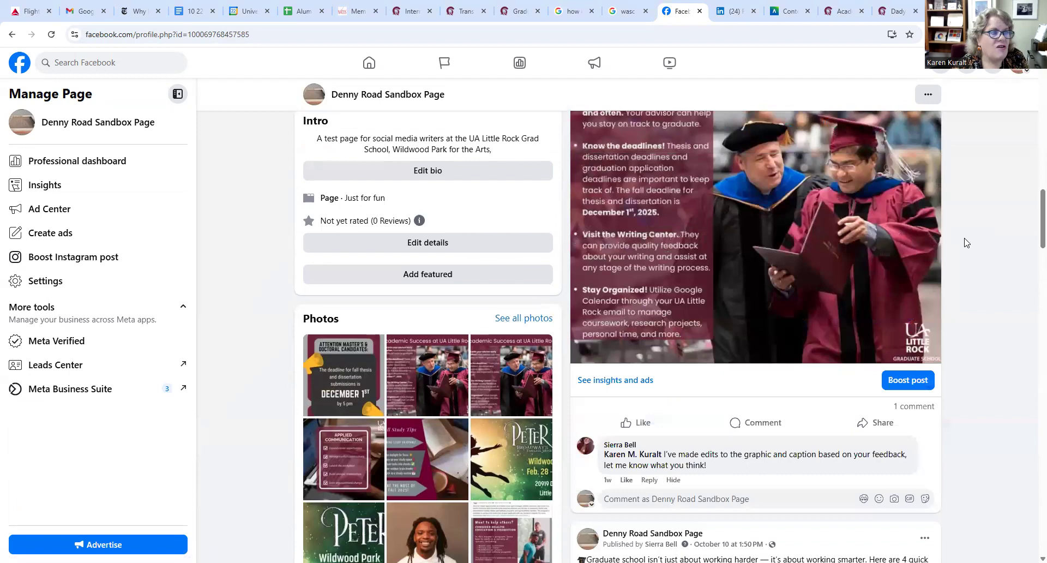
scroll(966, 242, down, 6)
scroll(966, 243, down, 6)
scroll(967, 243, down, 8)
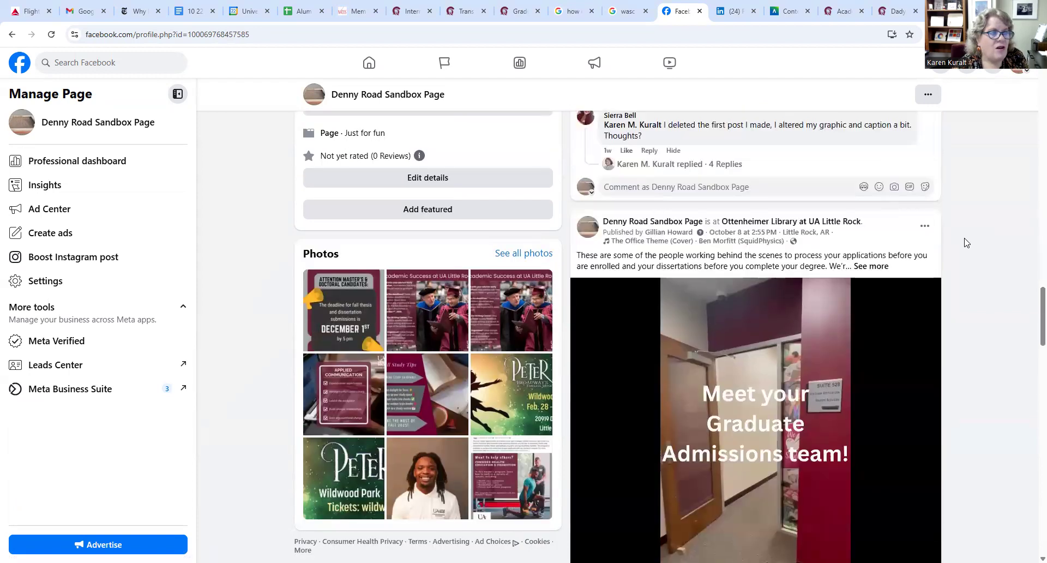
scroll(966, 243, down, 7)
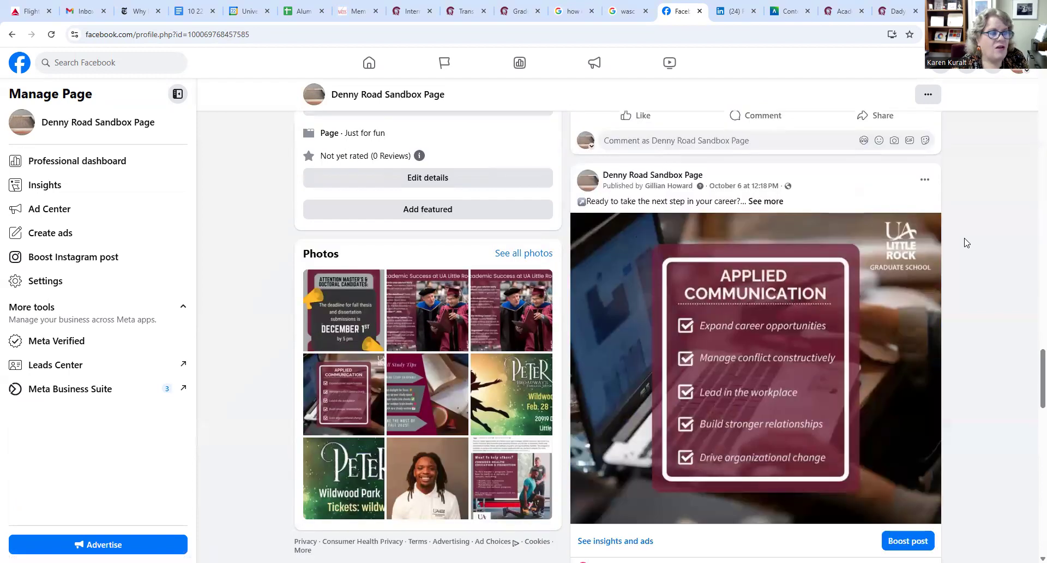
scroll(966, 242, down, 5)
scroll(966, 242, down, 18)
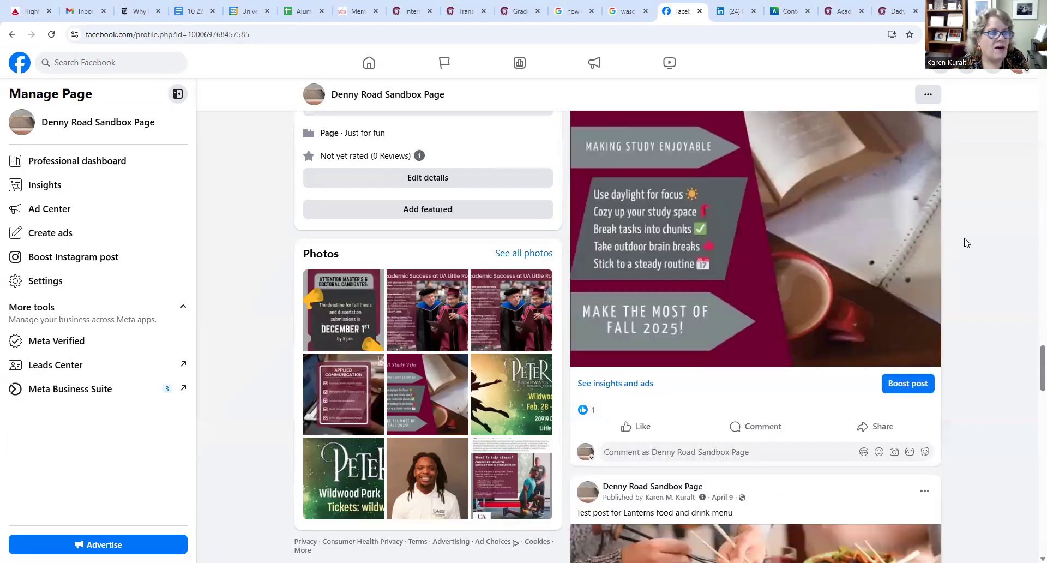
- Examine the older test posts on the Page, comparing the two Peter Pan images and the comment about the boosted-post shape
scroll(967, 243, down, 2)
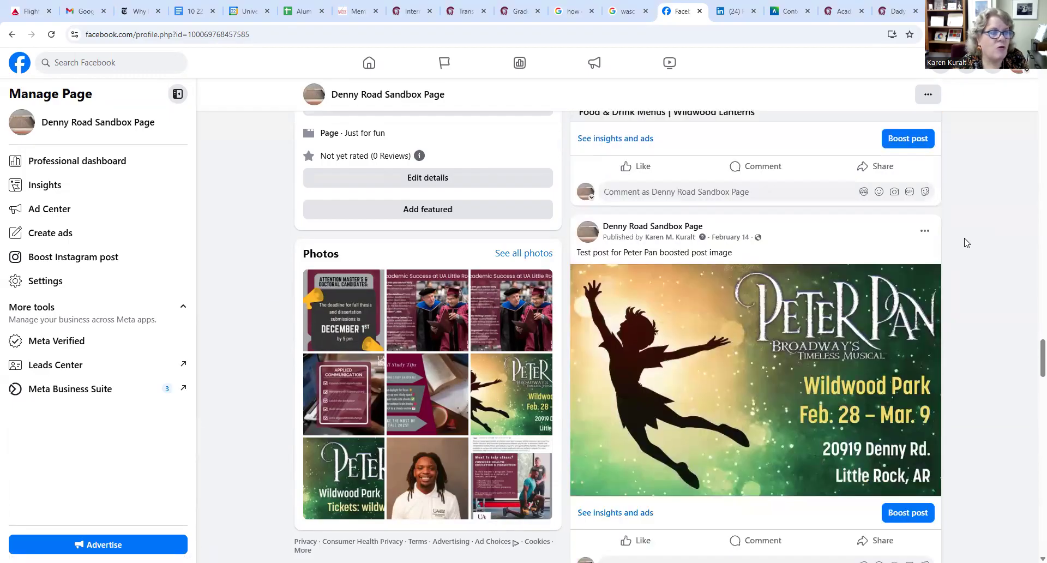
scroll(966, 243, down, 6)
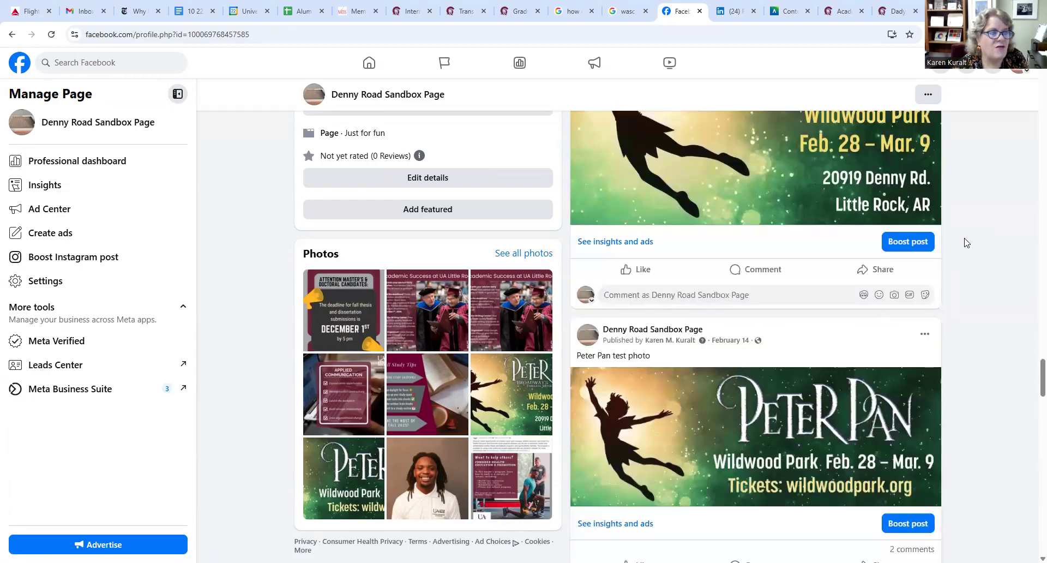
scroll(967, 243, down, 5)
scroll(967, 243, up, 2)
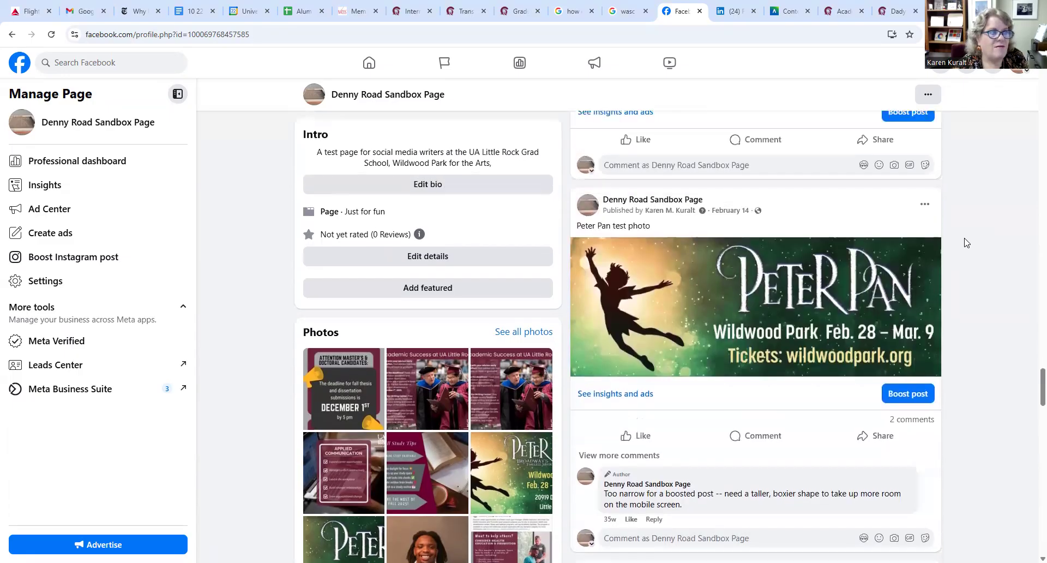
scroll(966, 242, down, 5)
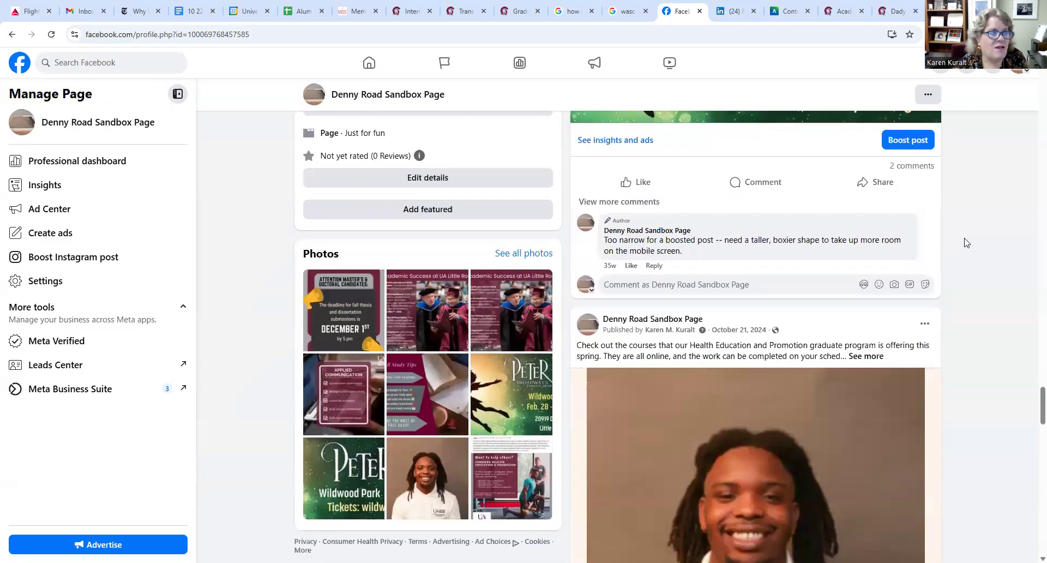
scroll(965, 243, up, 2)
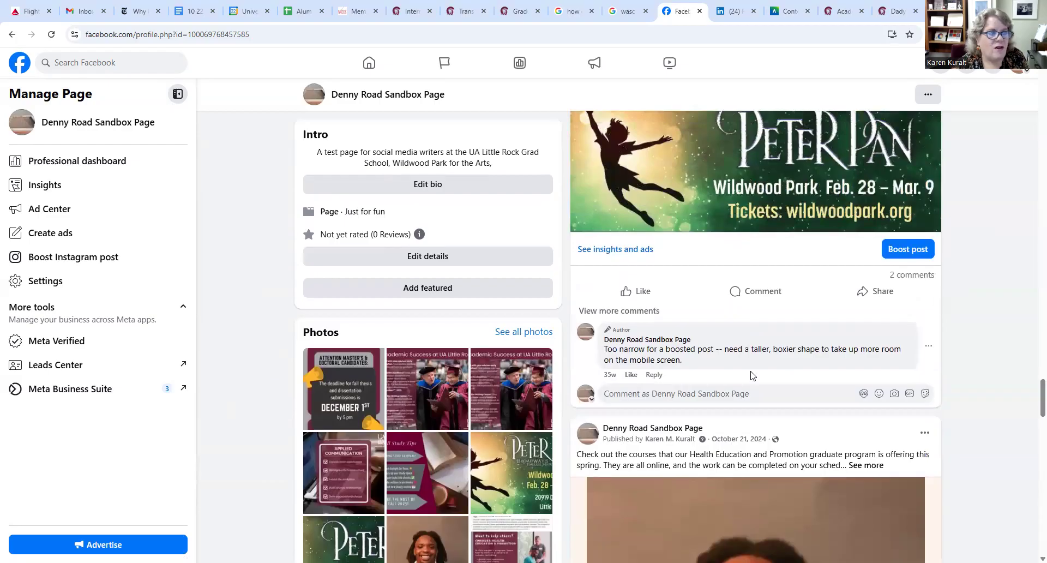
scroll(946, 338, up, 2)
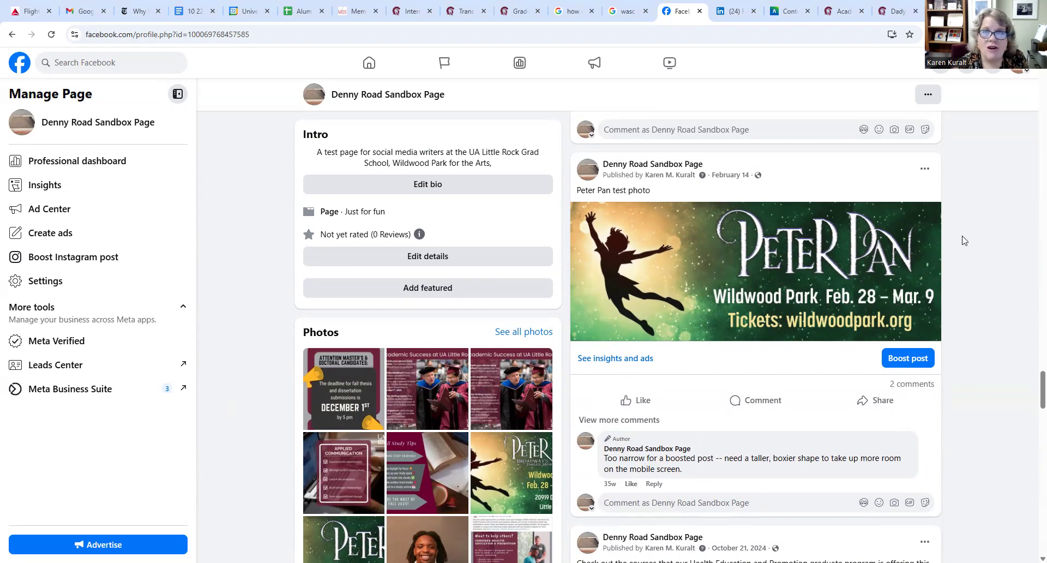
scroll(974, 235, up, 3)
scroll(974, 235, up, 4)
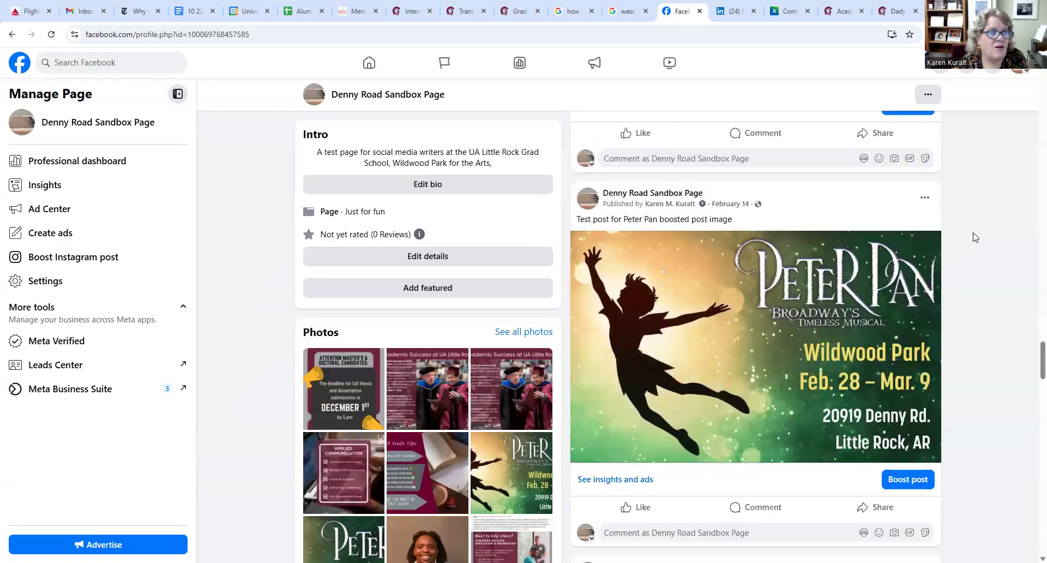